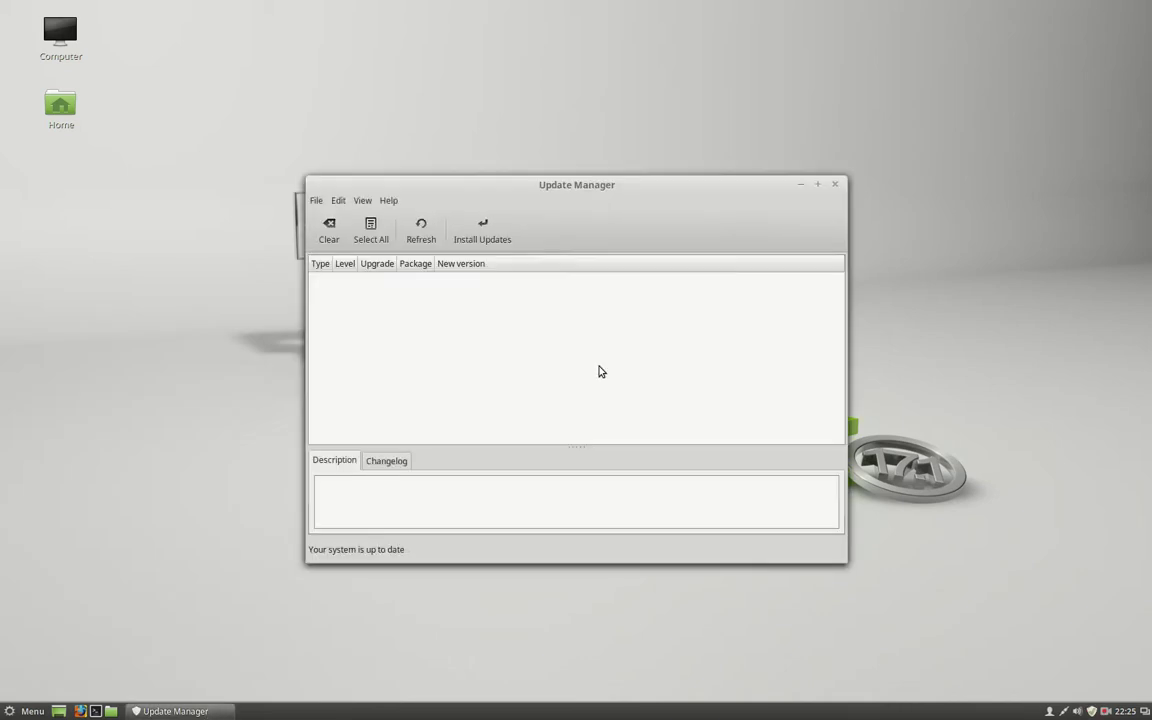
Refresh the list of available updates and move the download progress dialog aside.
left_click(424, 229)
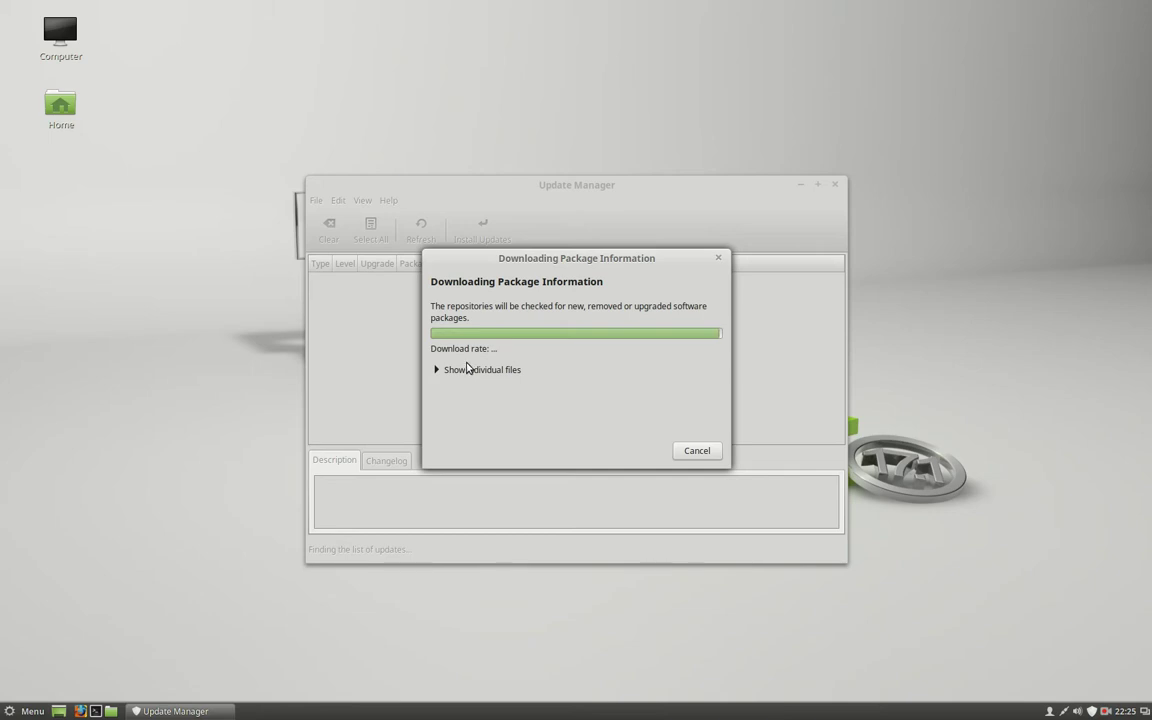
left_click_drag(573, 260, 758, 231)
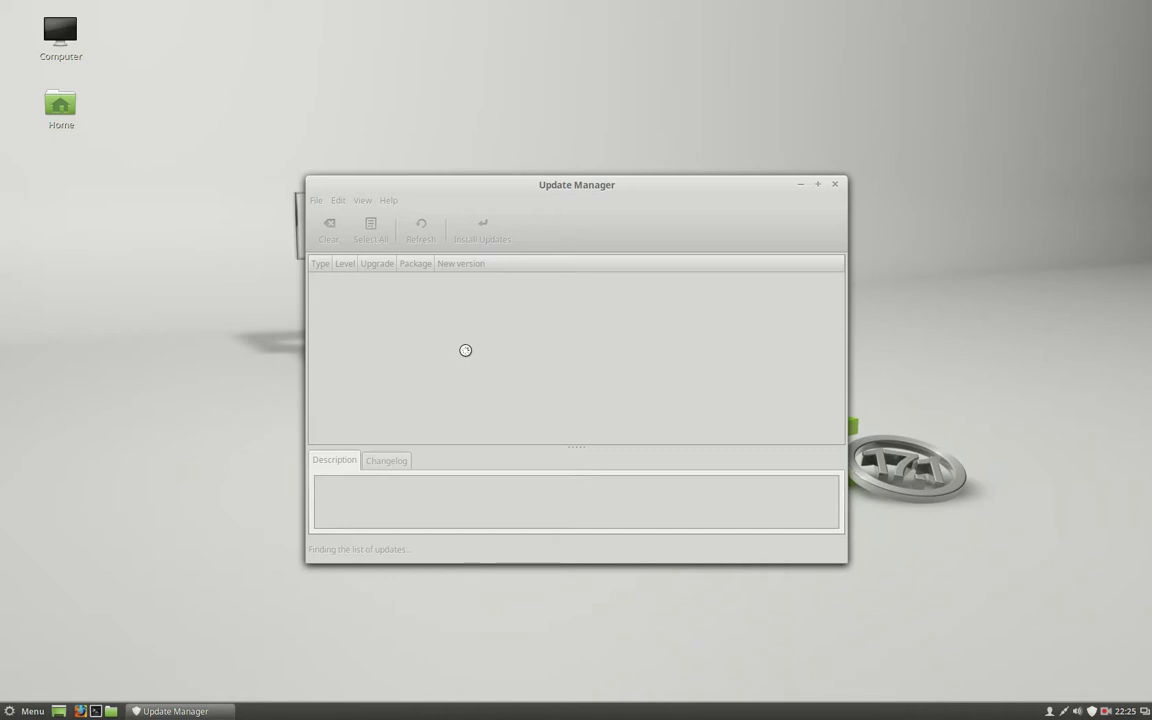
Open the overview of available Linux kernels and enlarge its window.
left_click(371, 201)
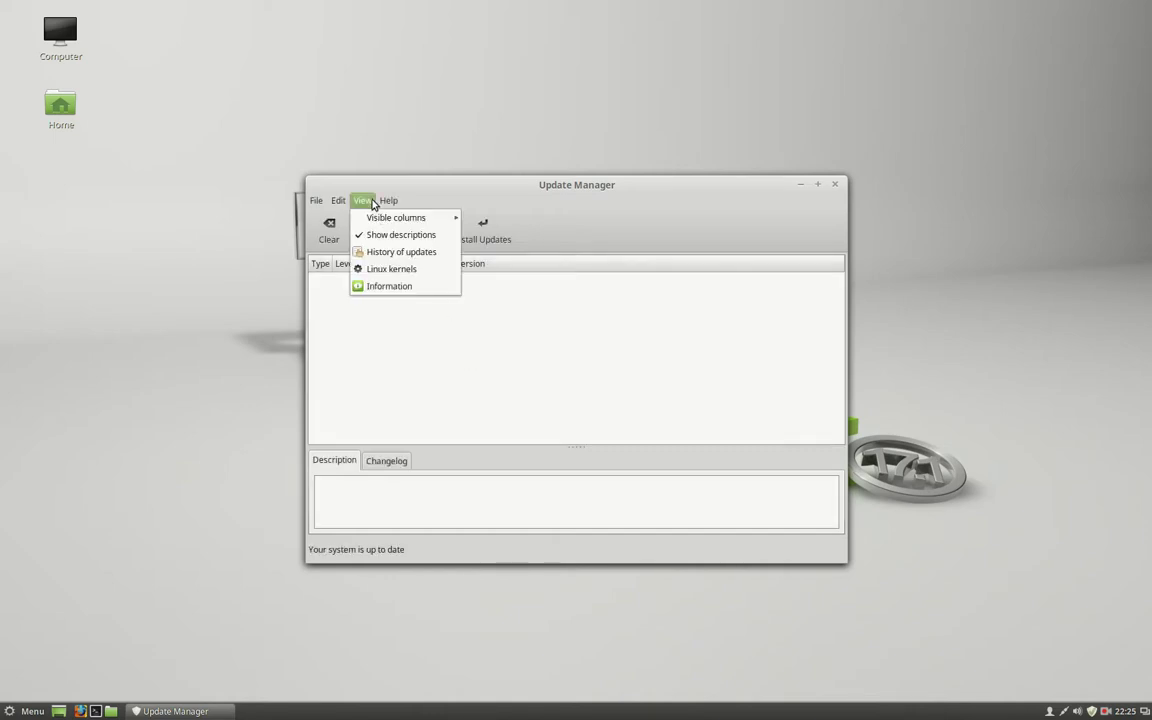
left_click(391, 269)
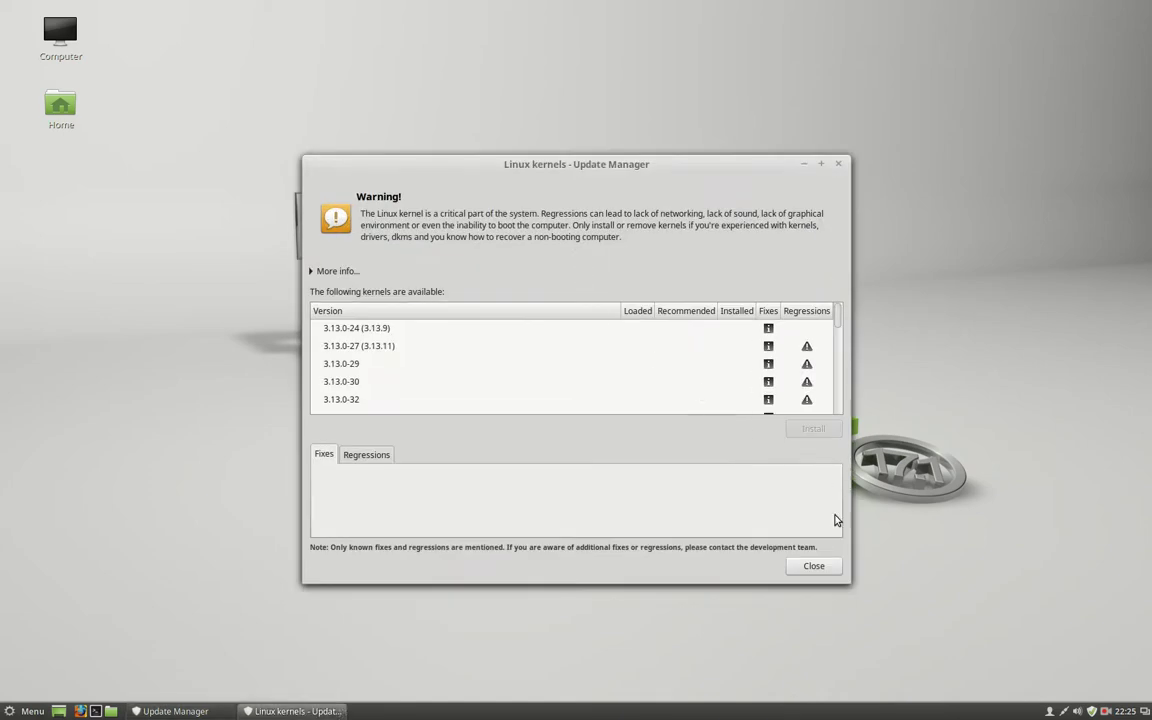
left_click_drag(849, 582, 979, 701)
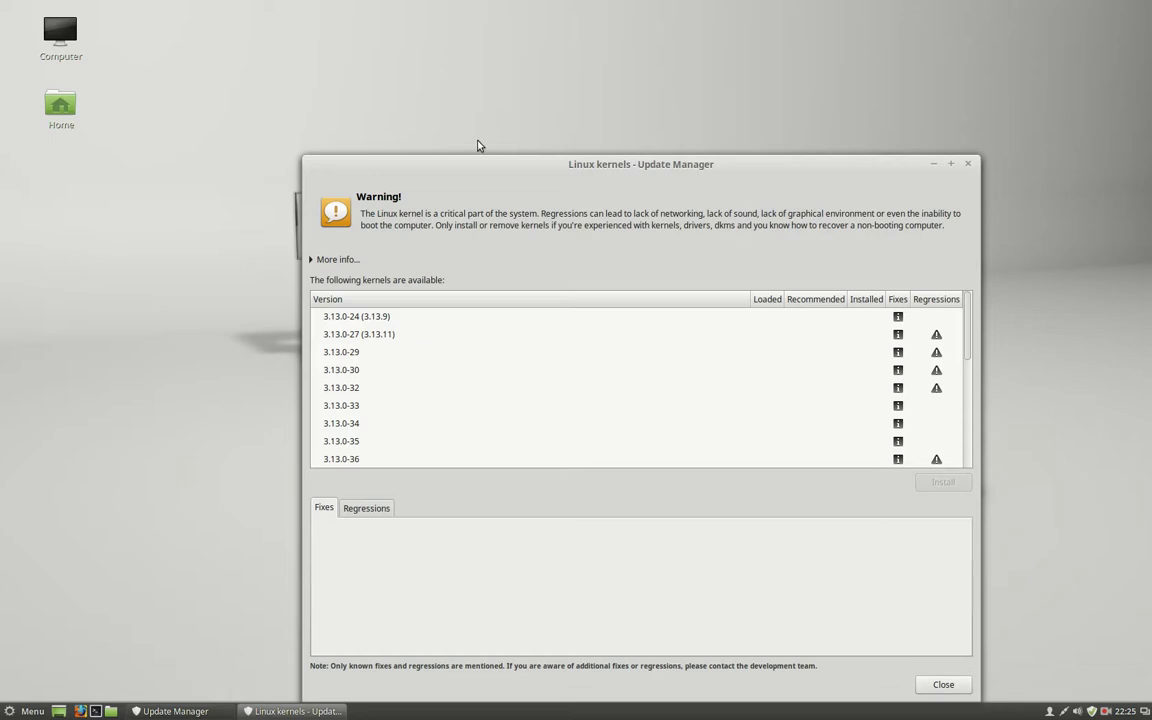
left_click_drag(305, 158, 172, 32)
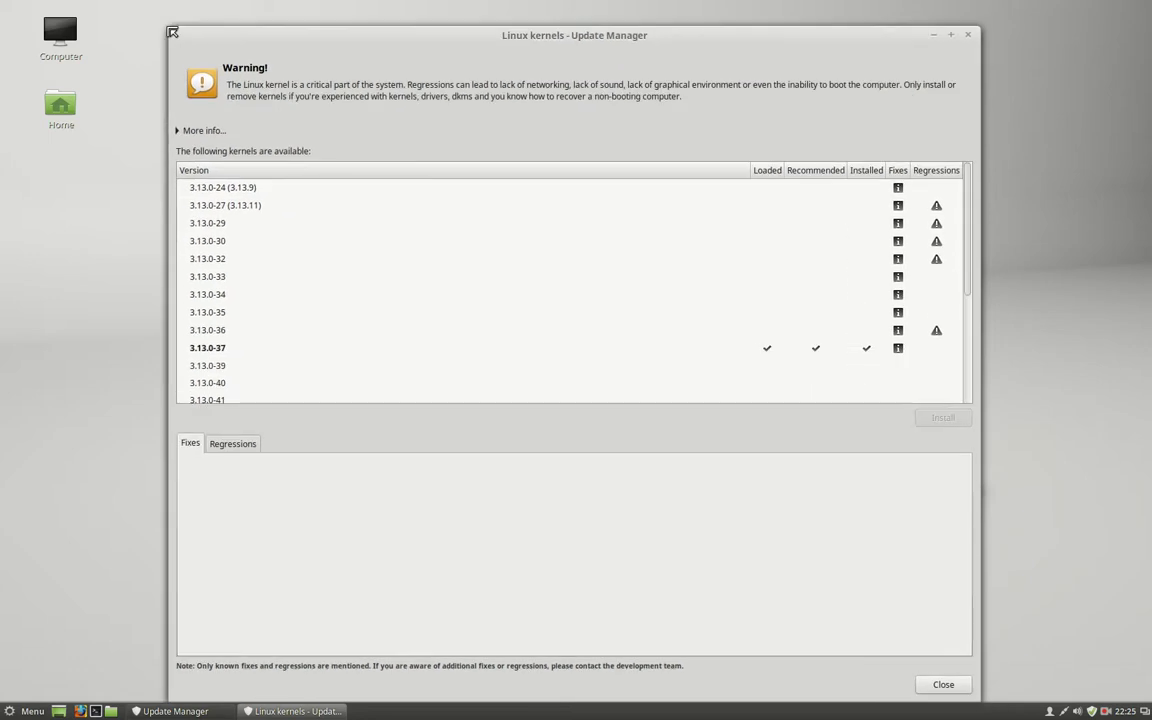
Review the listed fixes for kernels 3.13.0-24 and 3.13.0-37.
left_click(309, 187)
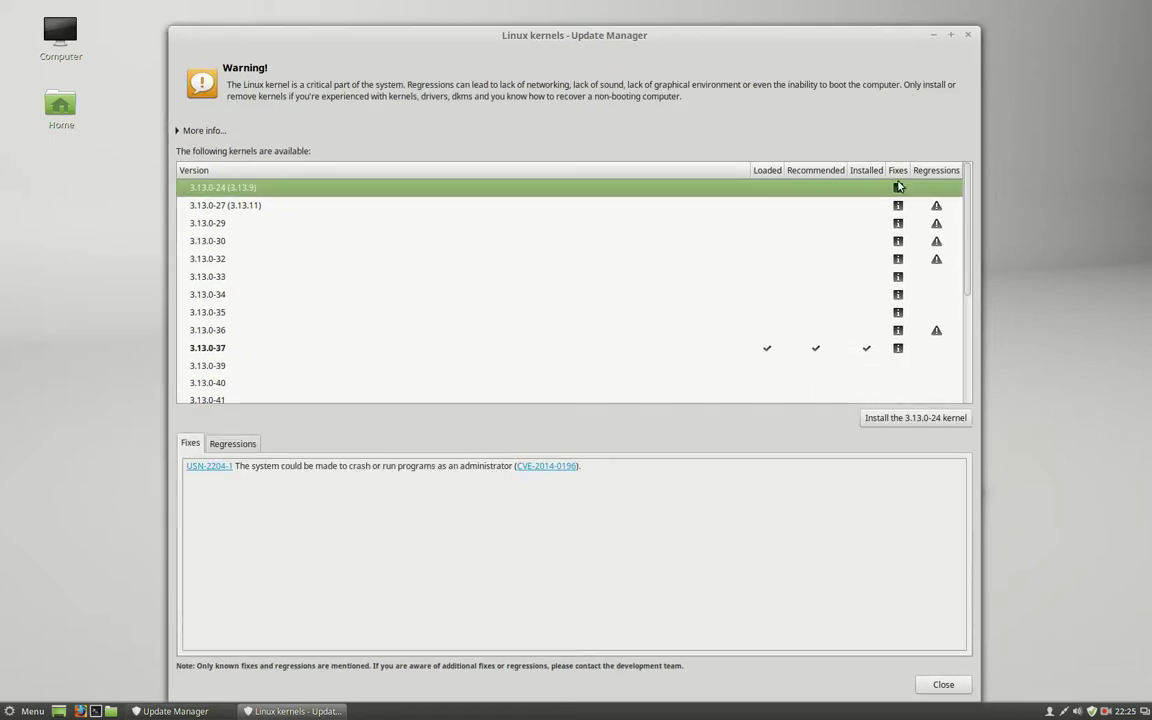
left_click(836, 353)
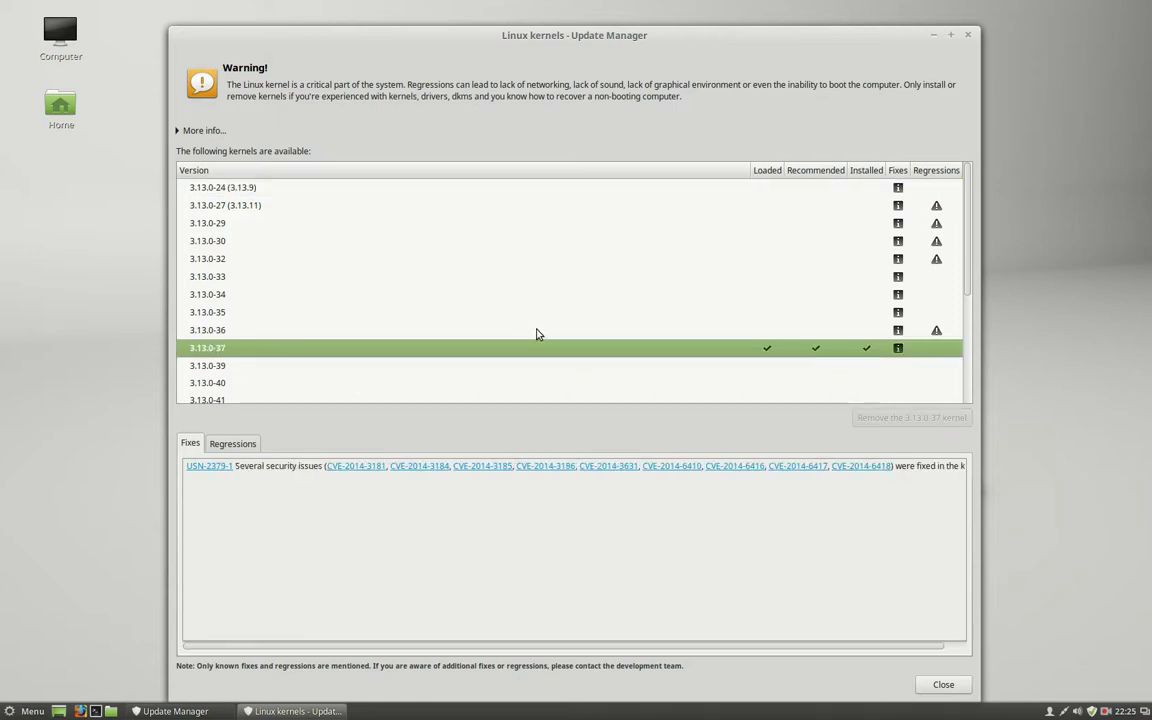
Install the 3.16.0-31 kernel, confirm the installation and authenticate with the account password.
scroll(815, 365, "down", 3)
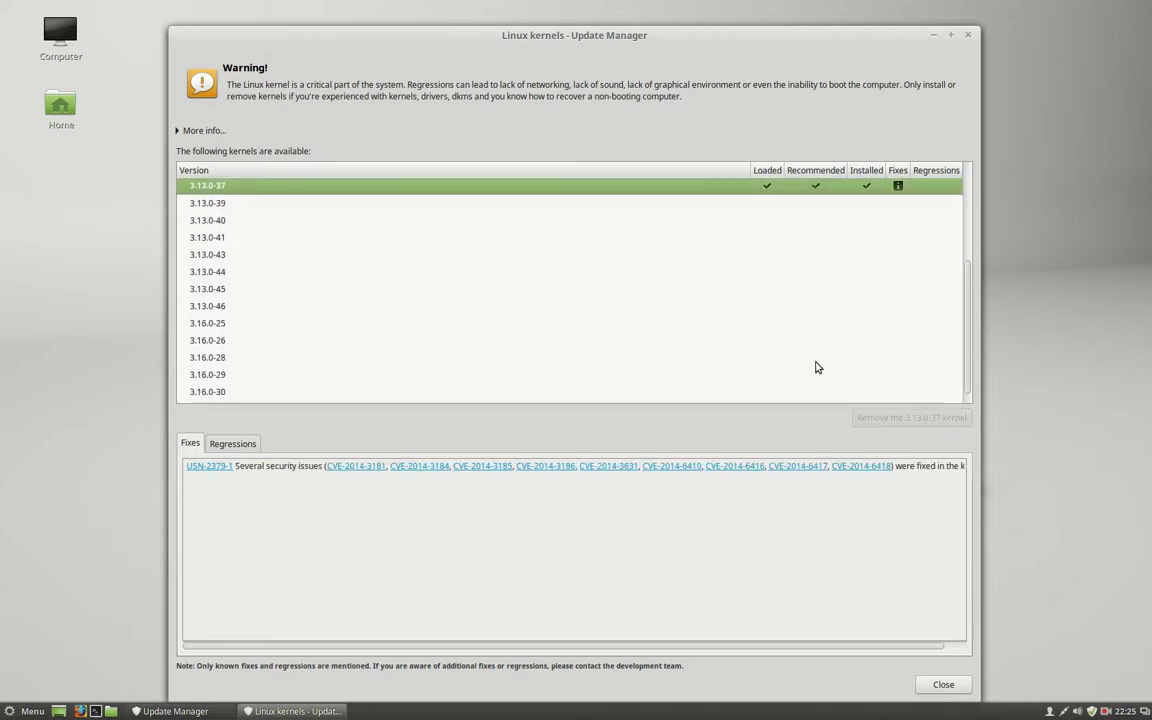
left_click(229, 398)
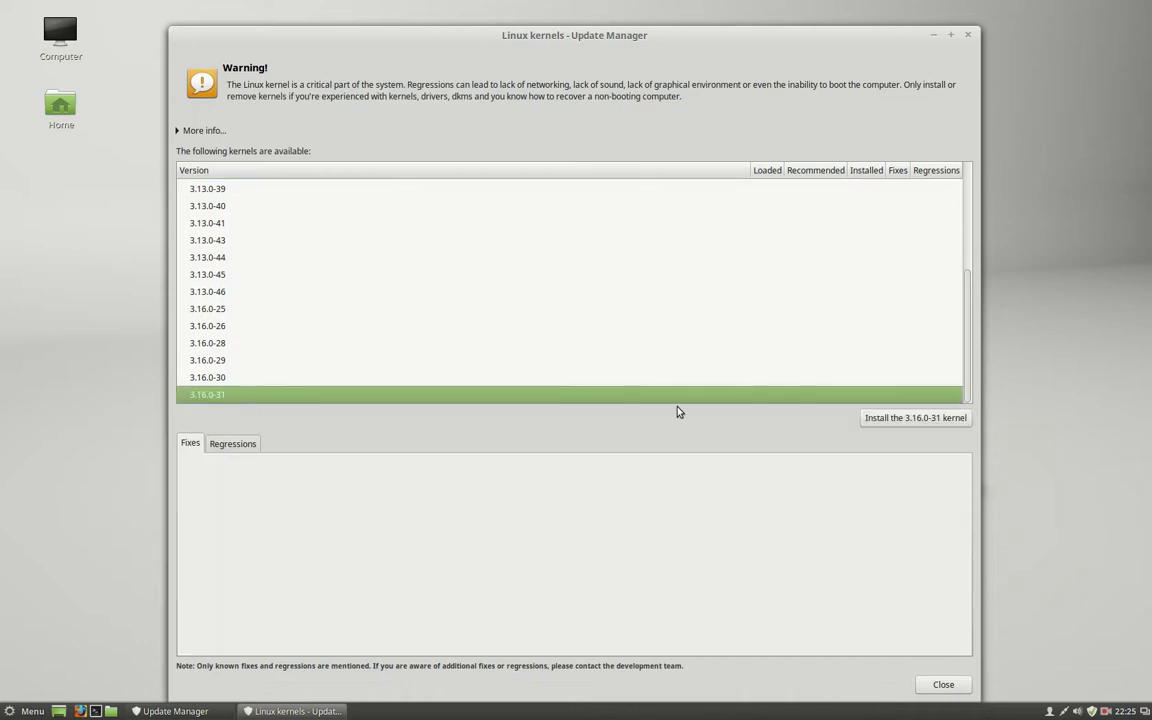
scroll(725, 355, "up", 3)
scroll(725, 355, "down", 3)
left_click(890, 418)
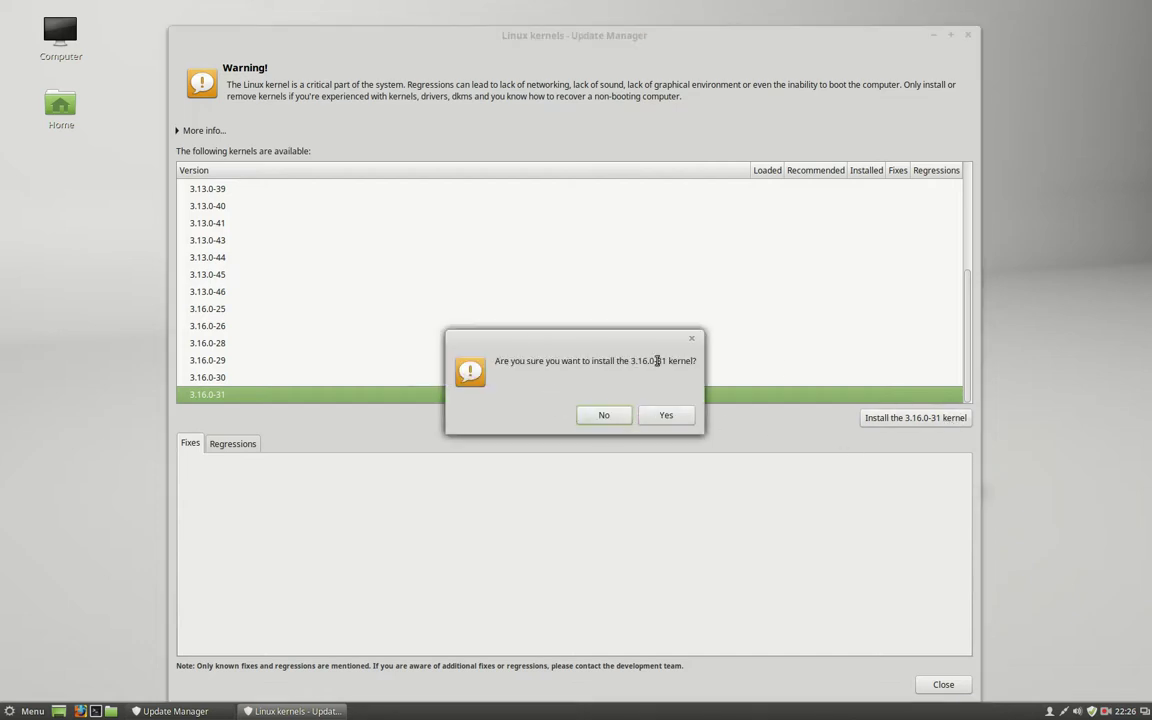
left_click(670, 417)
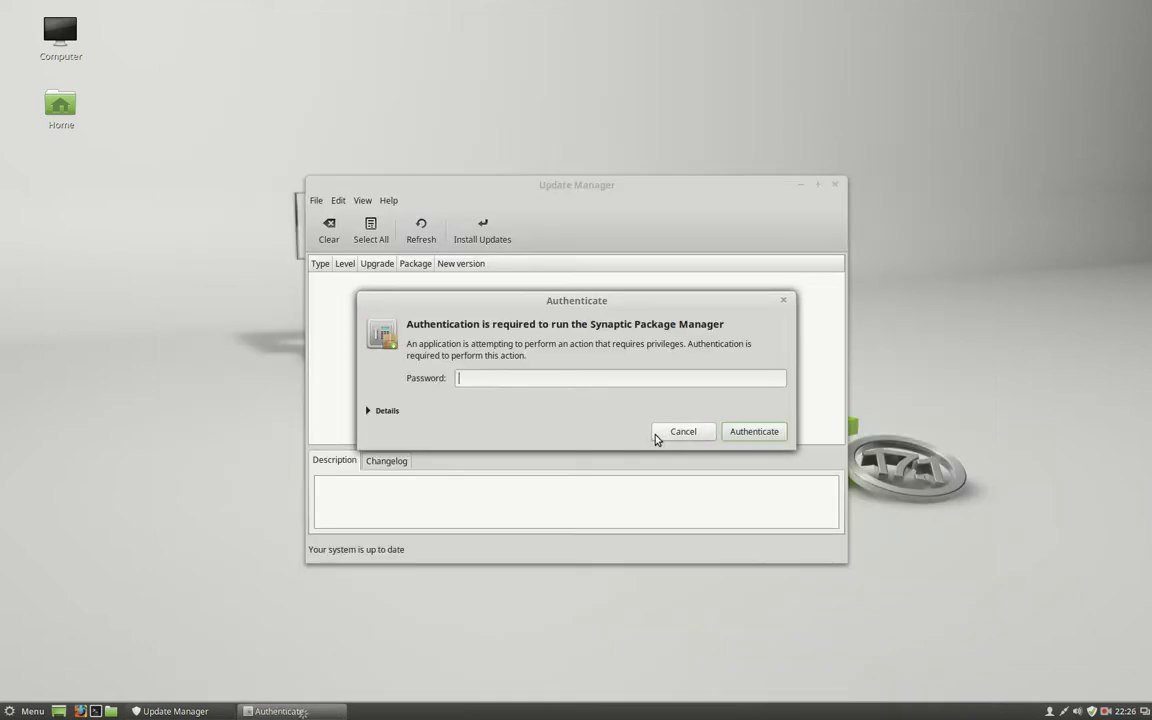
type("•••••")
key("Return")
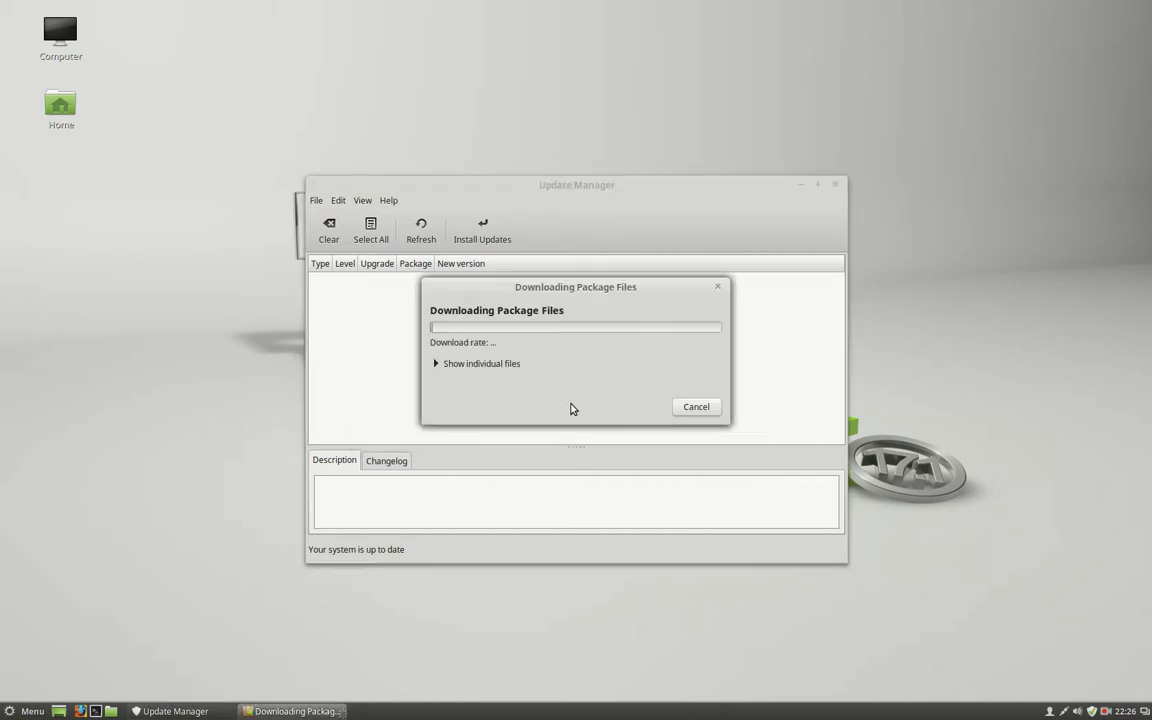
Show the individual files of the package download and the details of the kernel installation.
left_click(435, 364)
left_click_drag(565, 301, 487, 87)
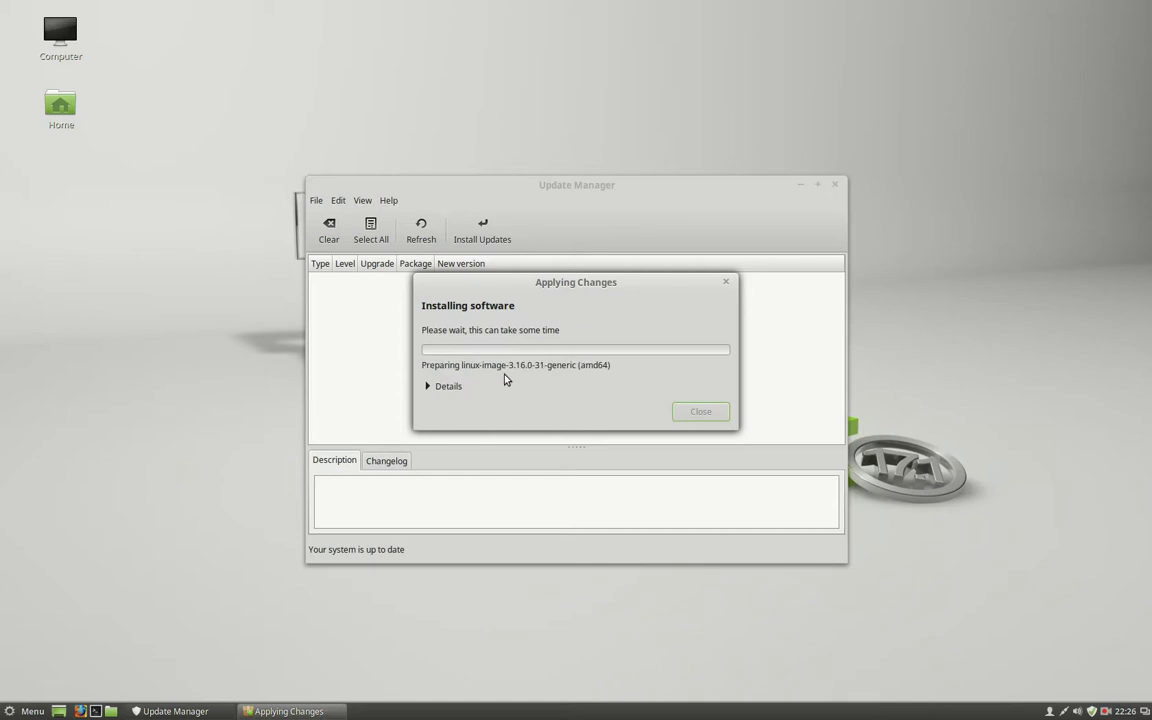
left_click(432, 387)
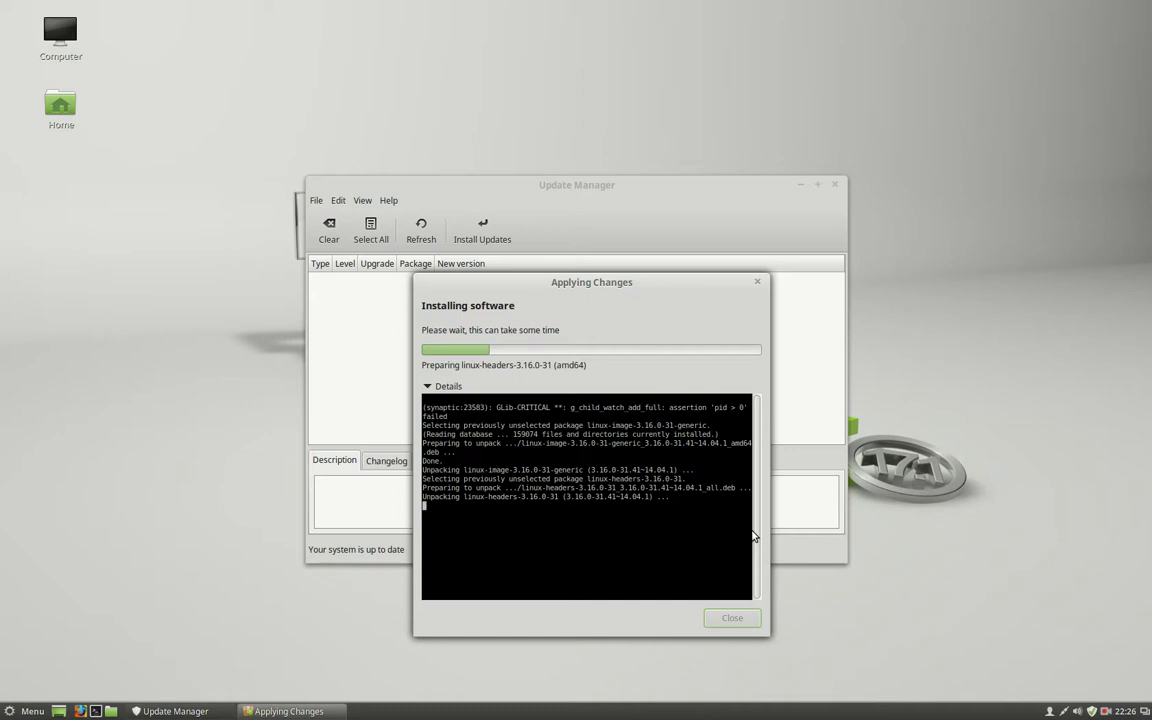
Highlight the linux-image, linux-headers and linux-image-extra package names in the installation log and reposition the progress dialog.
double_click(520, 470)
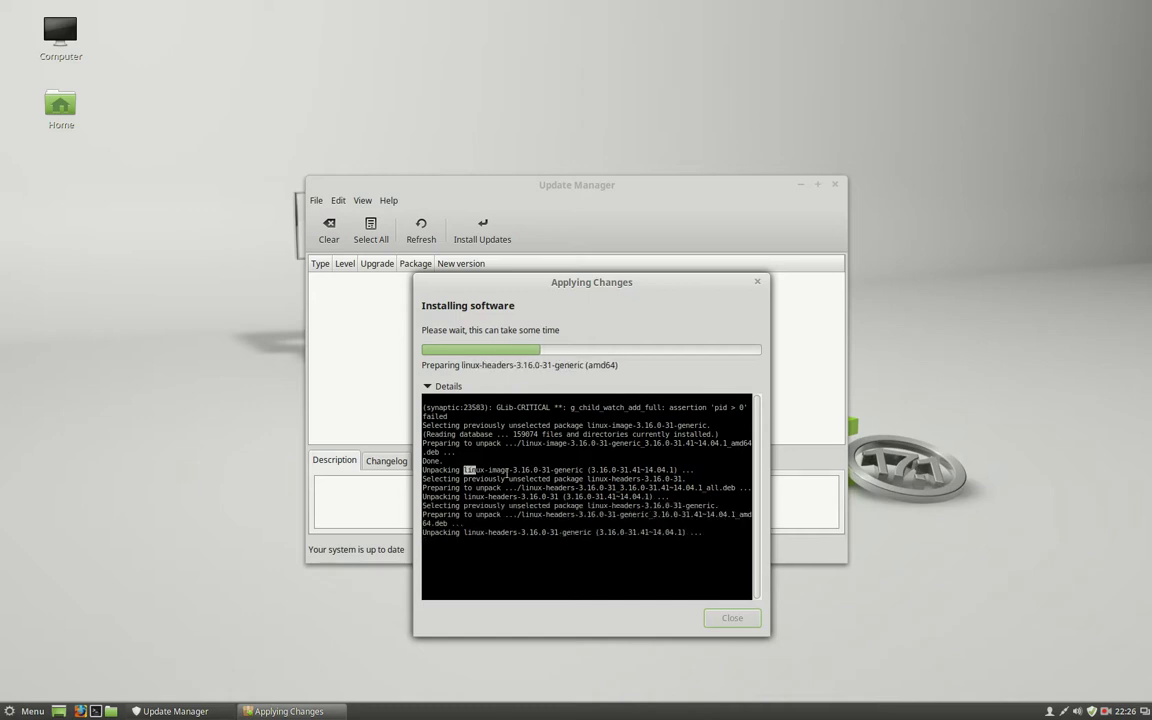
left_click(529, 488)
left_click_drag(521, 488, 590, 488)
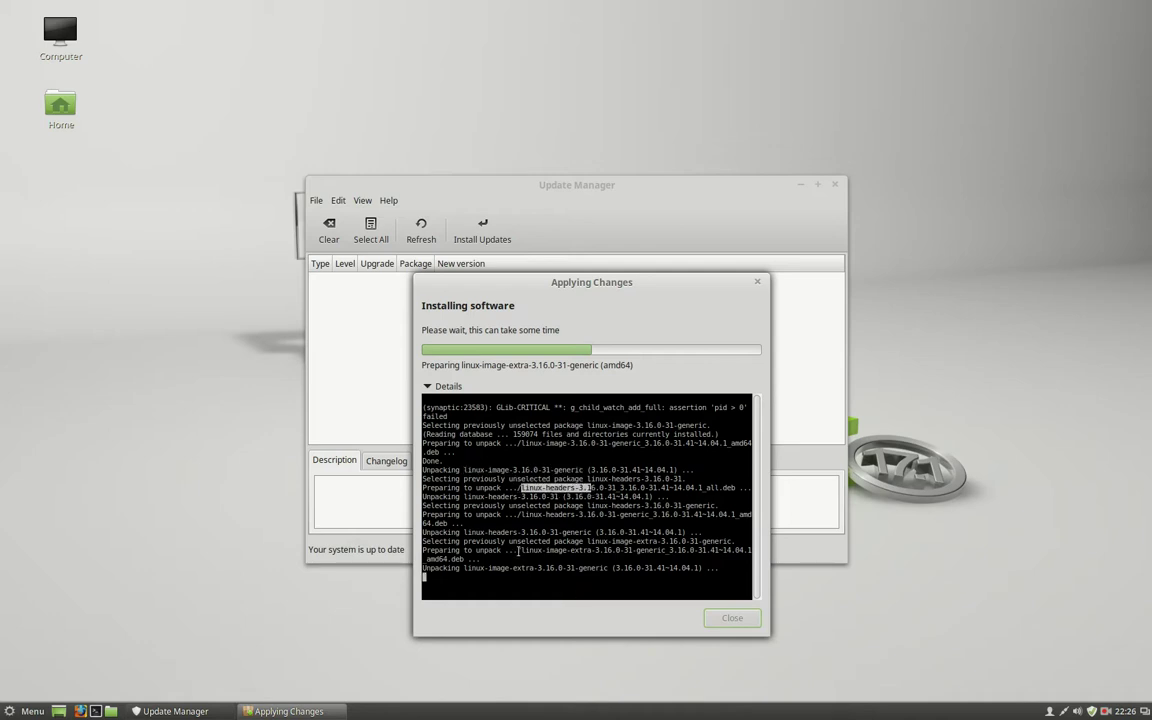
left_click_drag(524, 550, 617, 550)
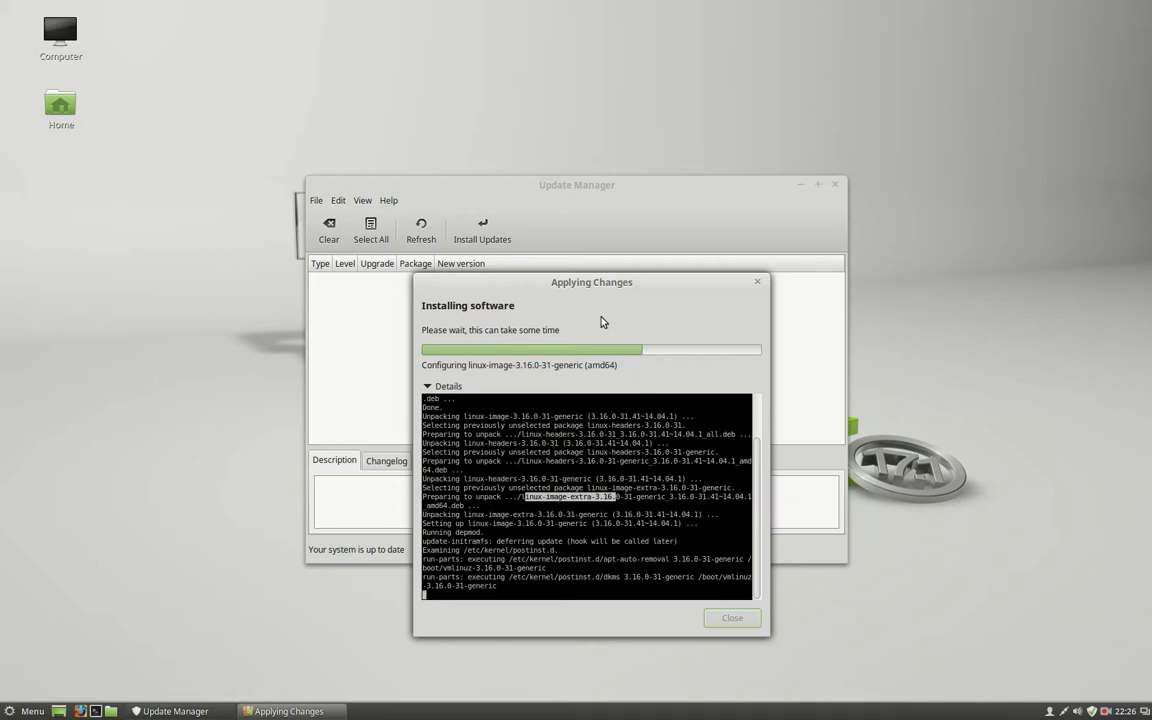
left_click_drag(601, 284, 411, 75)
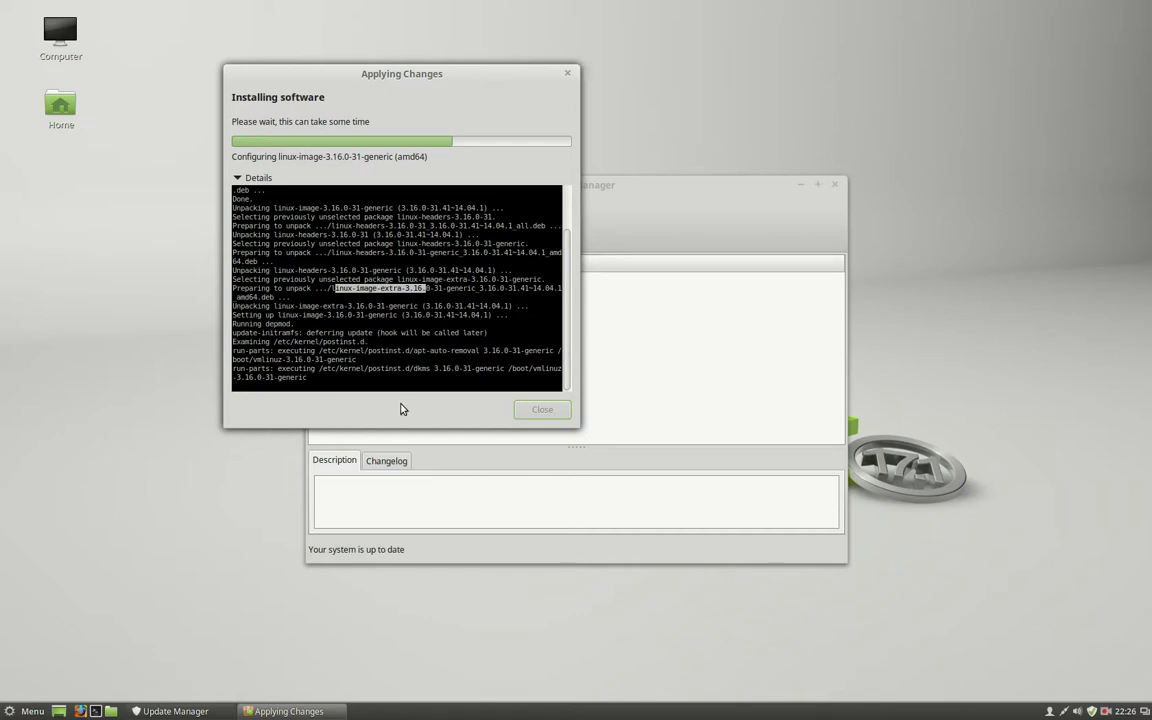
left_click_drag(410, 80, 512, 169)
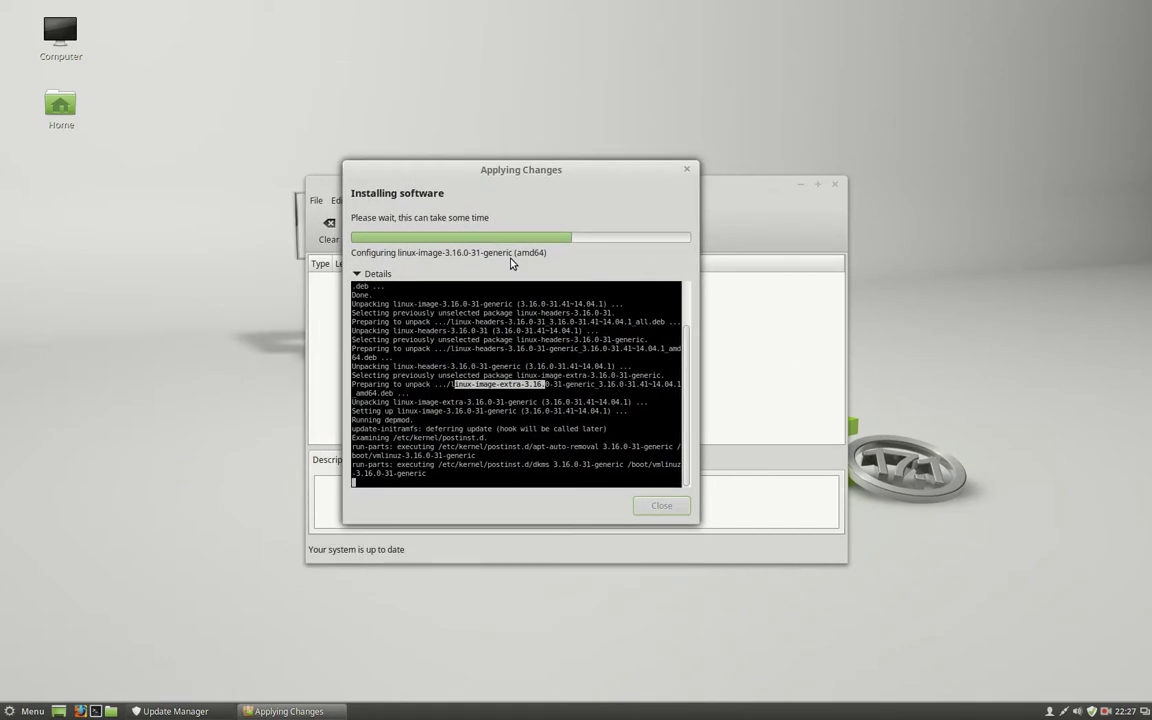
Open the desktop background settings and move their window clear of the installation log.
right_click(948, 395)
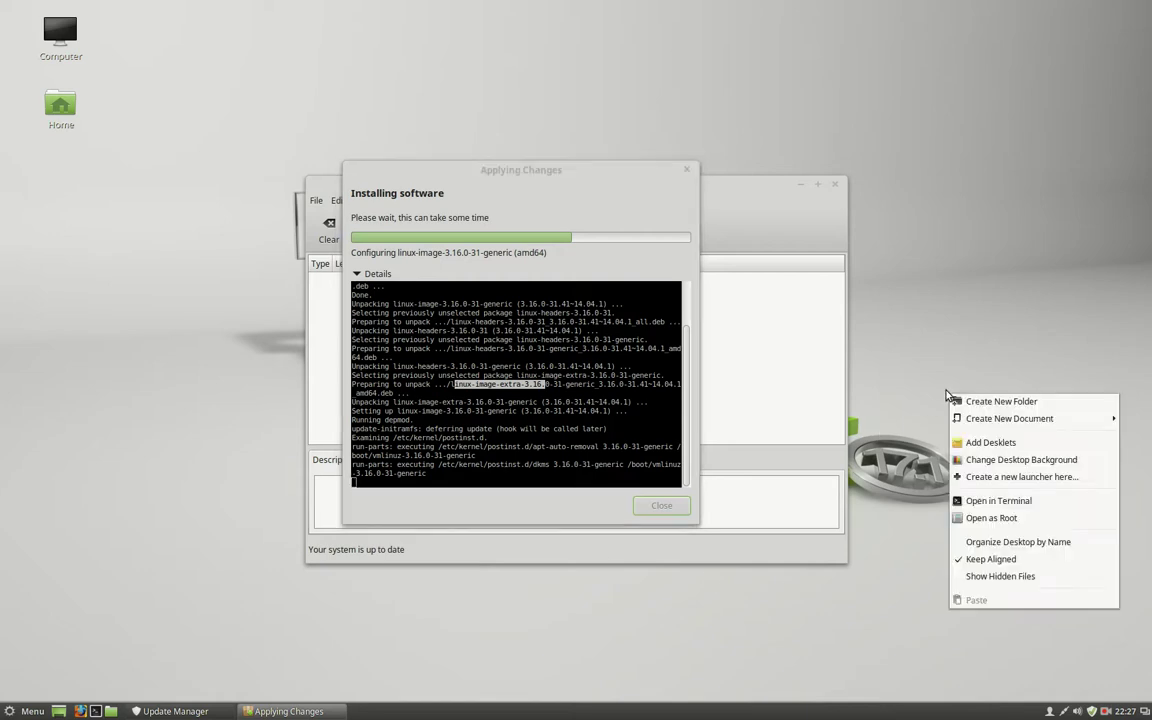
left_click(1025, 460)
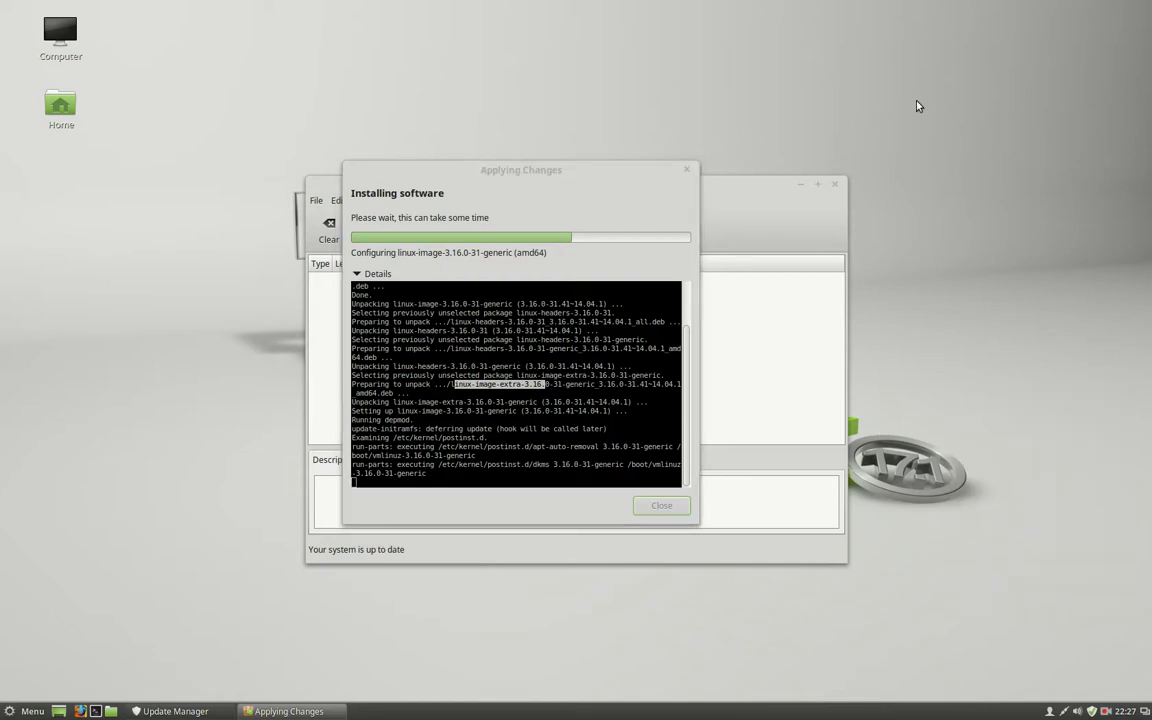
left_click_drag(638, 160, 902, 49)
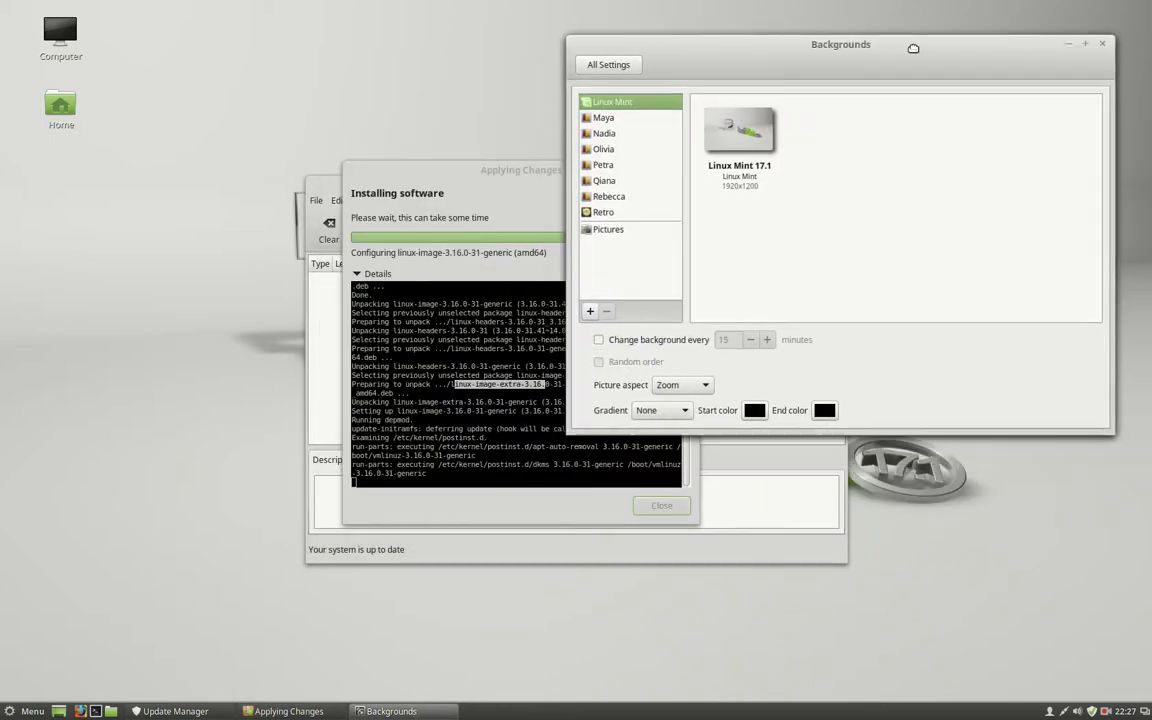
Try the Fiji, Panama, Inch Beach, Storm and Storm is Coming wallpapers from the Maya collection.
left_click(628, 118)
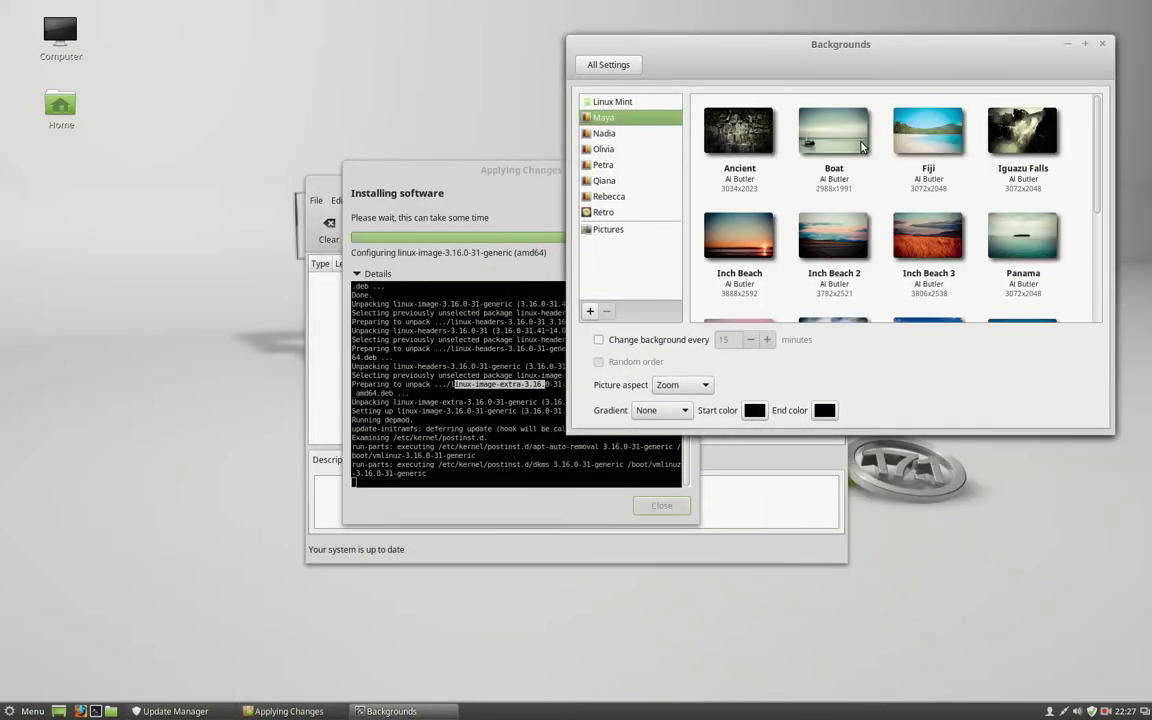
left_click(928, 140)
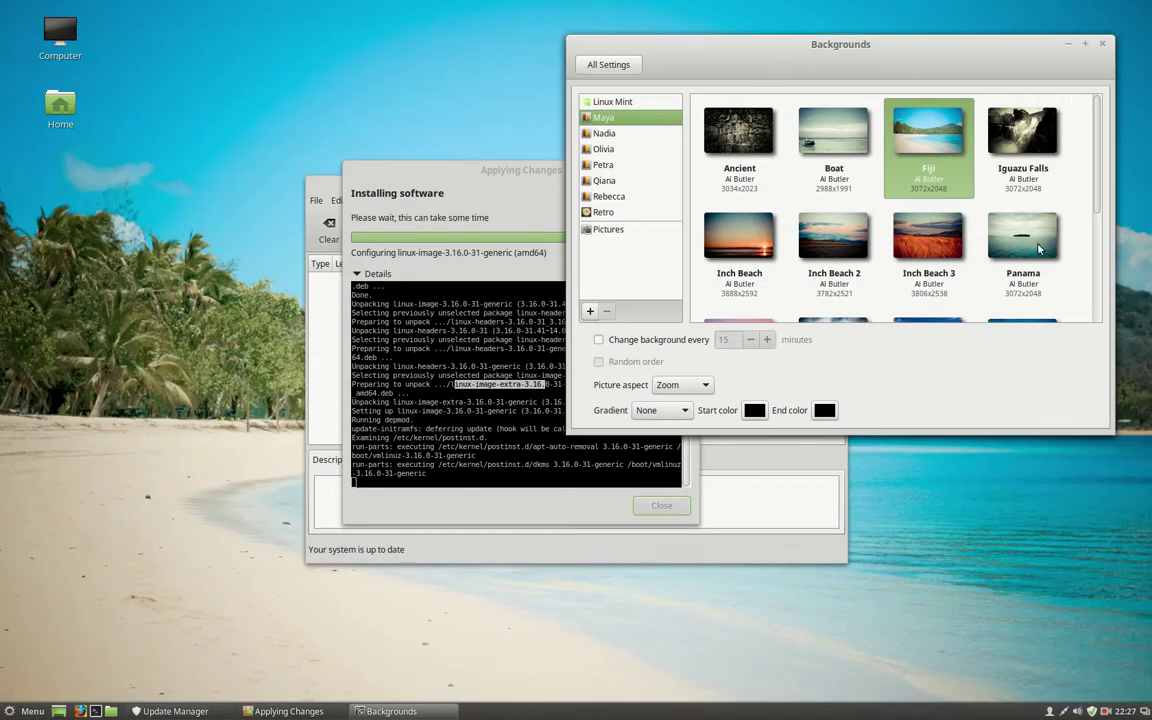
left_click(1038, 222)
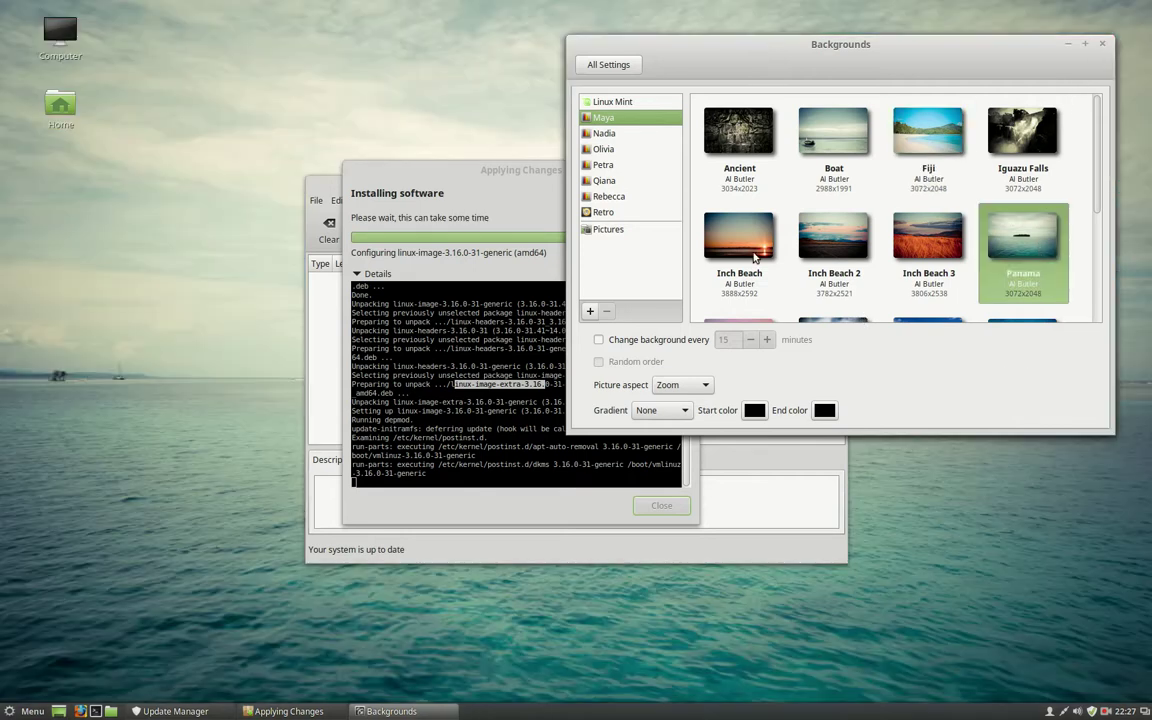
left_click(700, 245)
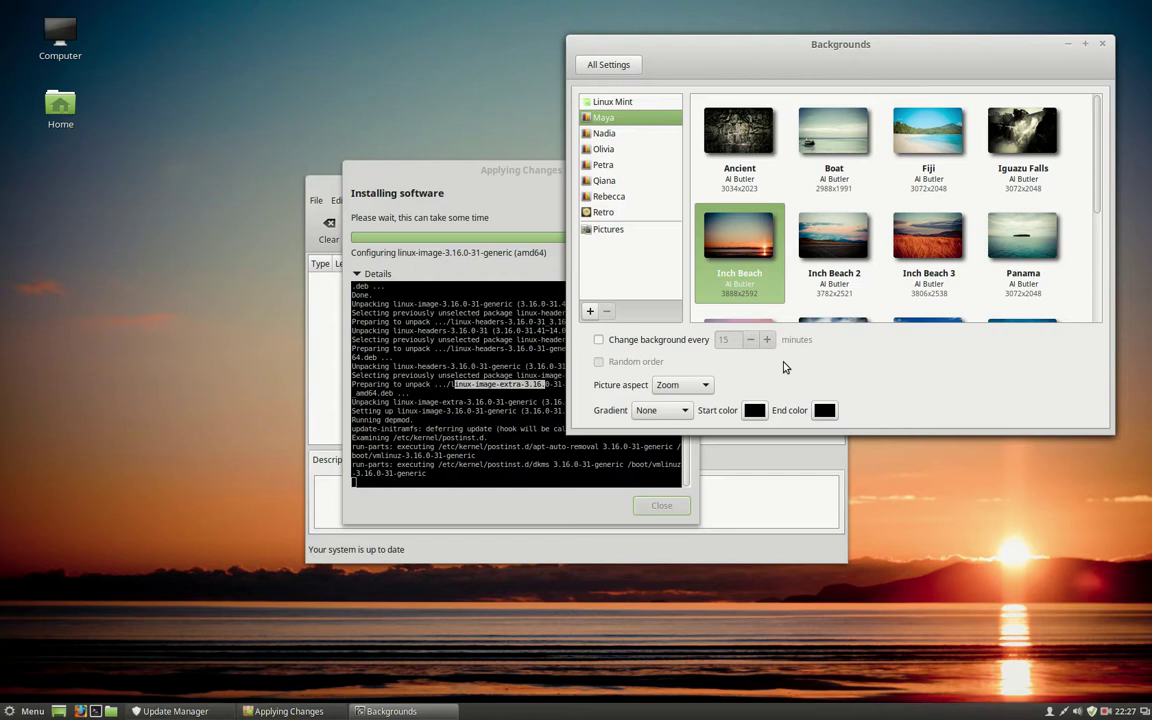
scroll(893, 280, "down", 3)
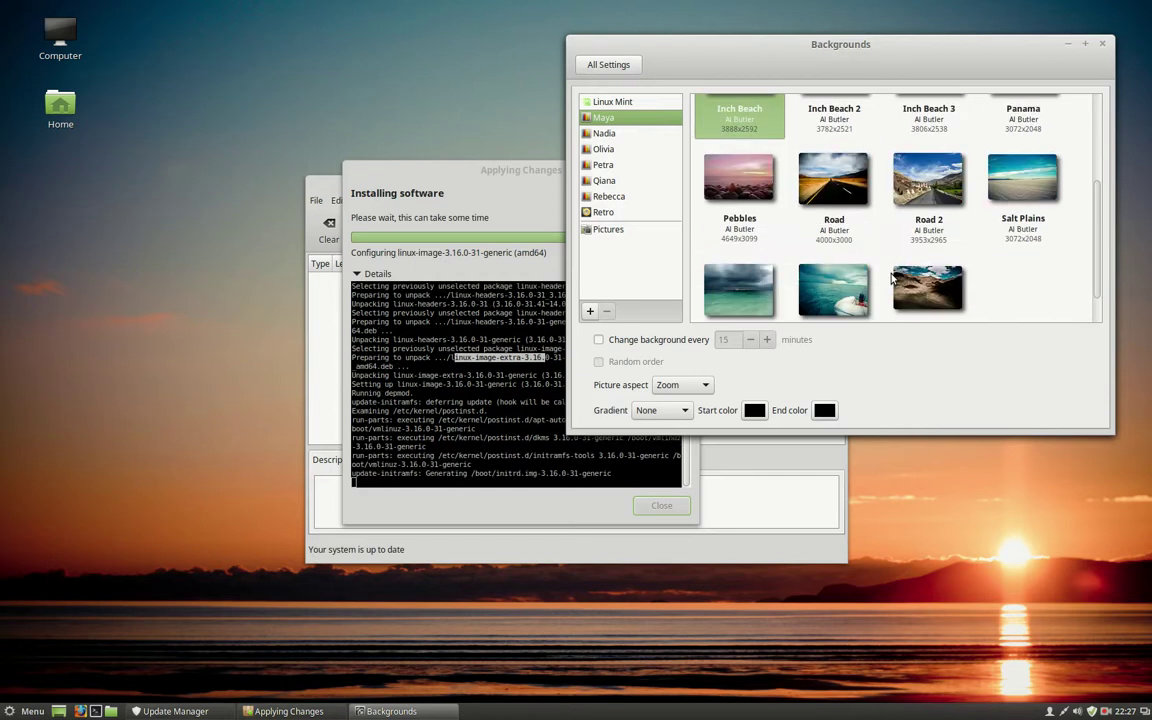
left_click(737, 293)
left_click(846, 285)
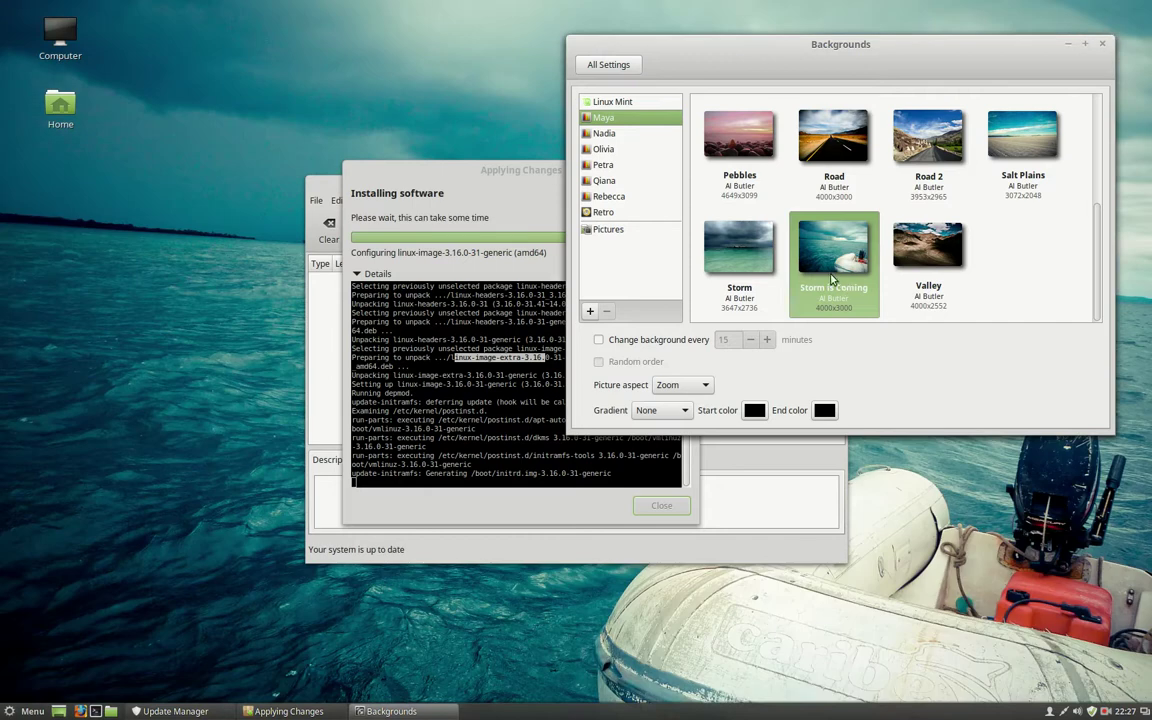
Set the Road picture from the Nadia collection as the desktop background and close the background settings.
left_click(626, 136)
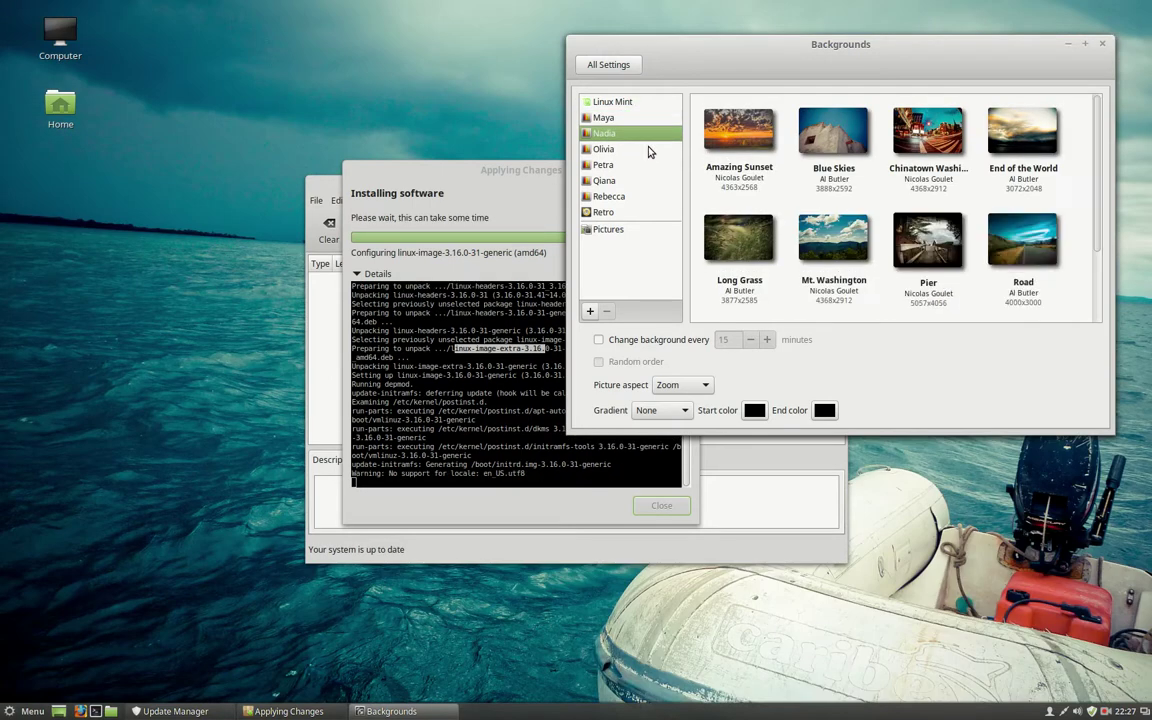
left_click(1022, 240)
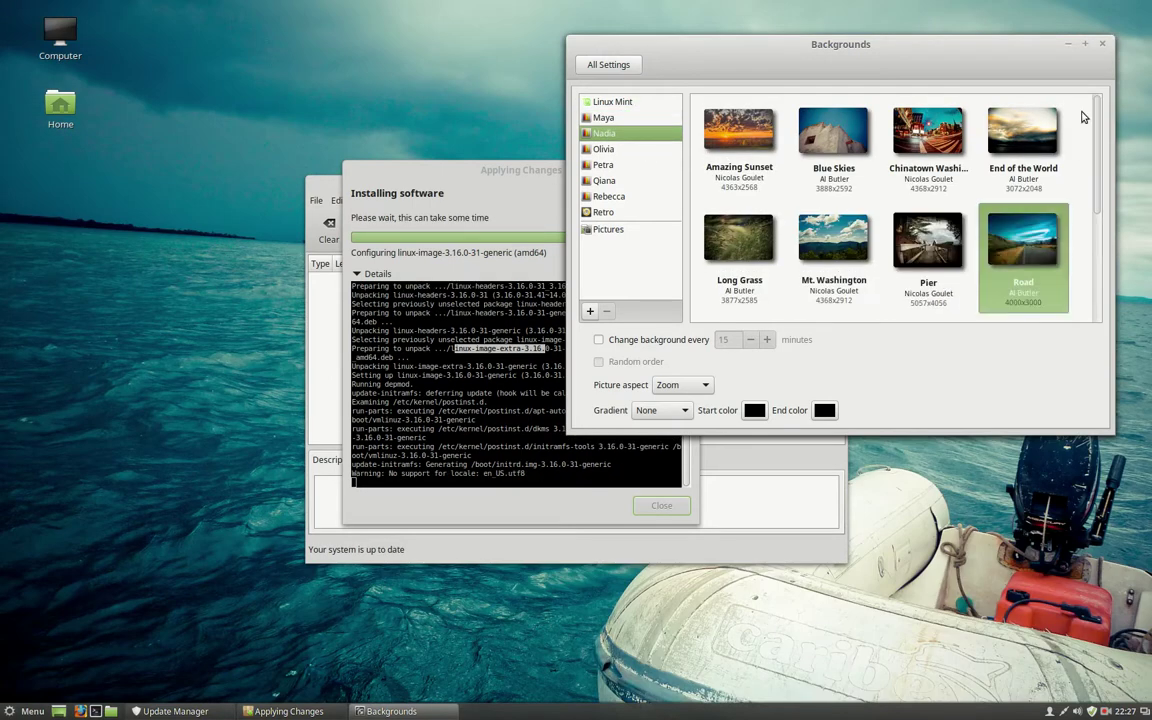
left_click(1102, 43)
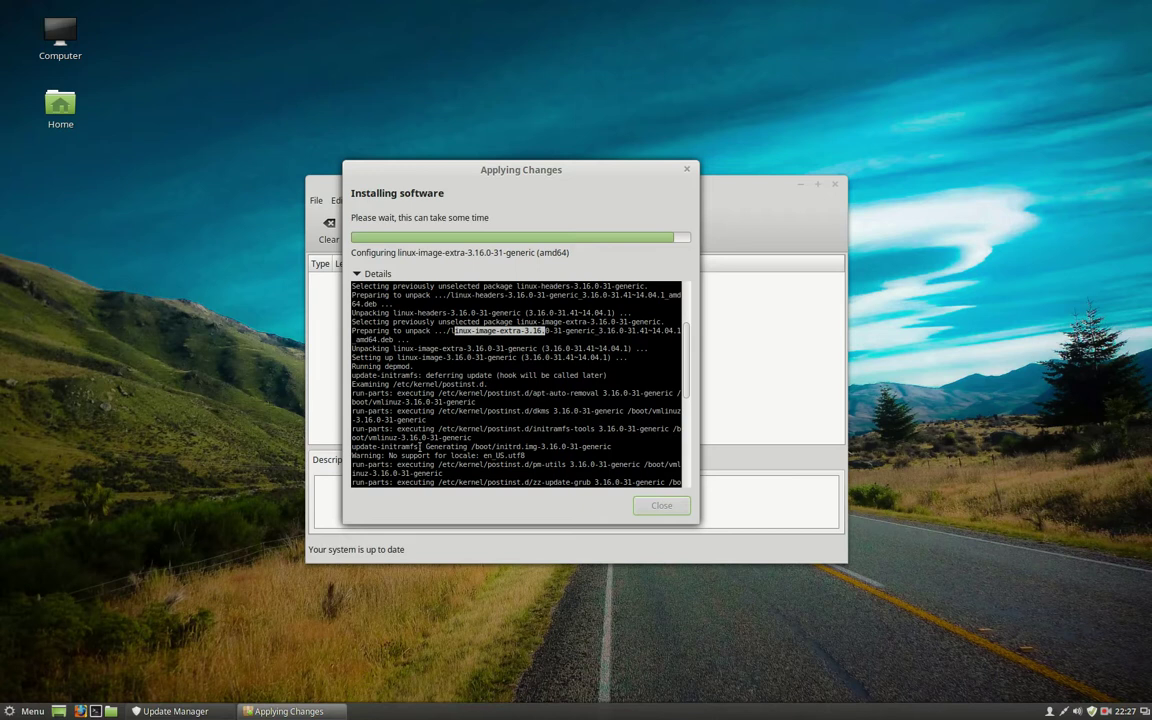
Highlight the en_US.utf8 locale warning in the installation log, then run locale in a terminal opened from the desktop.
left_click_drag(485, 455, 685, 456)
right_click(172, 360)
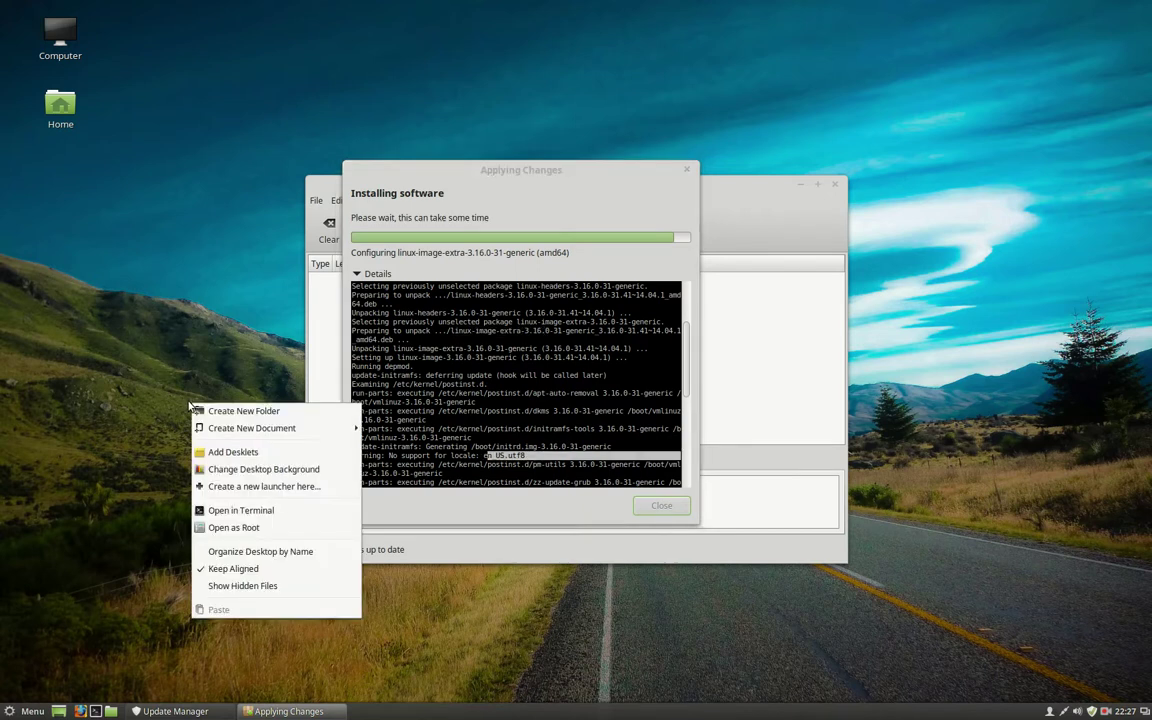
left_click(243, 511)
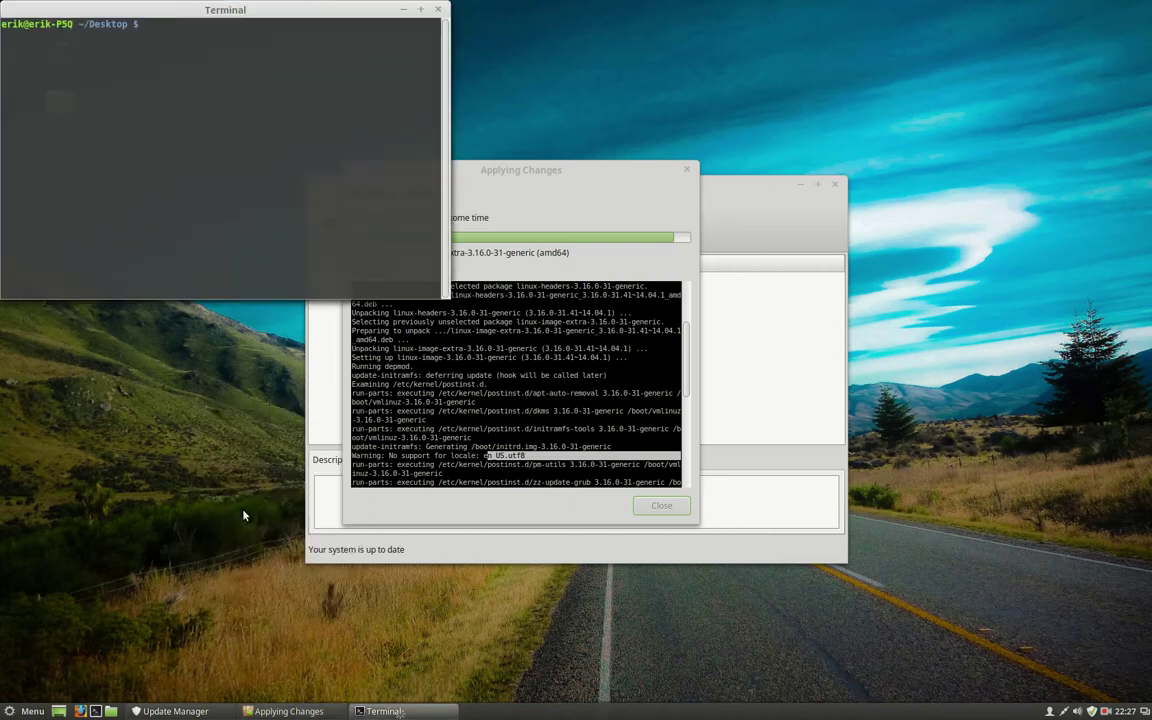
type("lcoa")
key("BackSpace")
key("BackSpace")
key("BackSpace")
type("ocale")
key("Return")
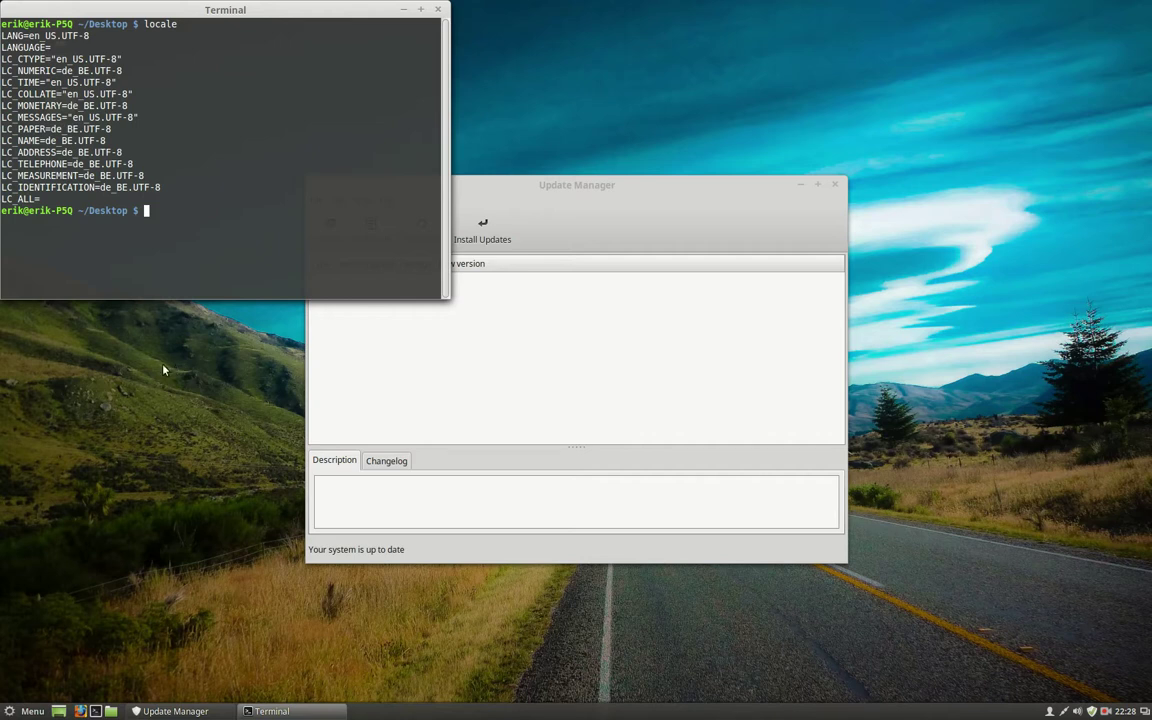
Close the terminal and Update Manager windows and open the Firefox browser.
left_click(437, 9)
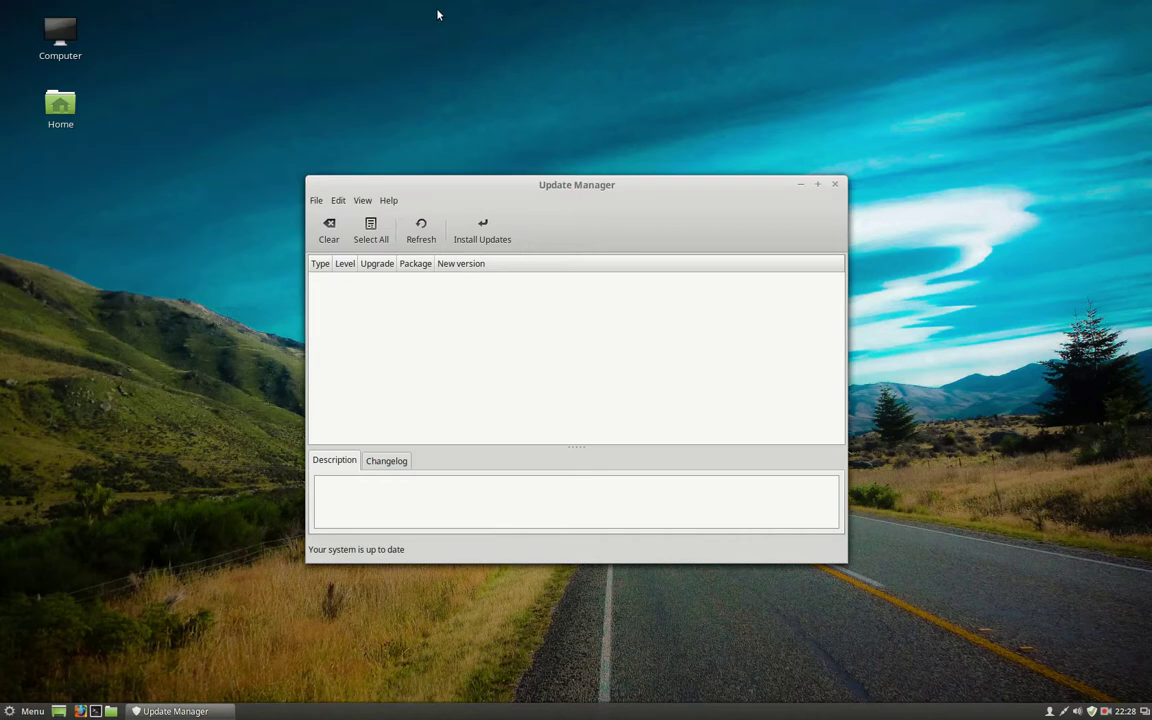
left_click(835, 184)
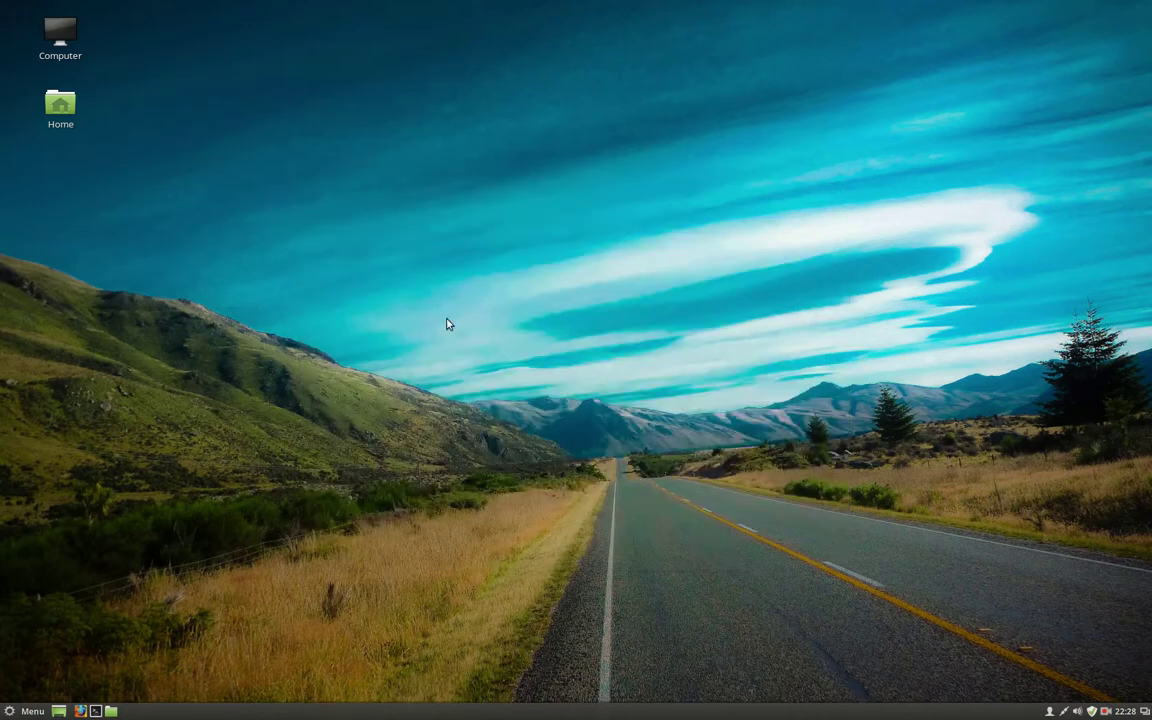
left_click(80, 711)
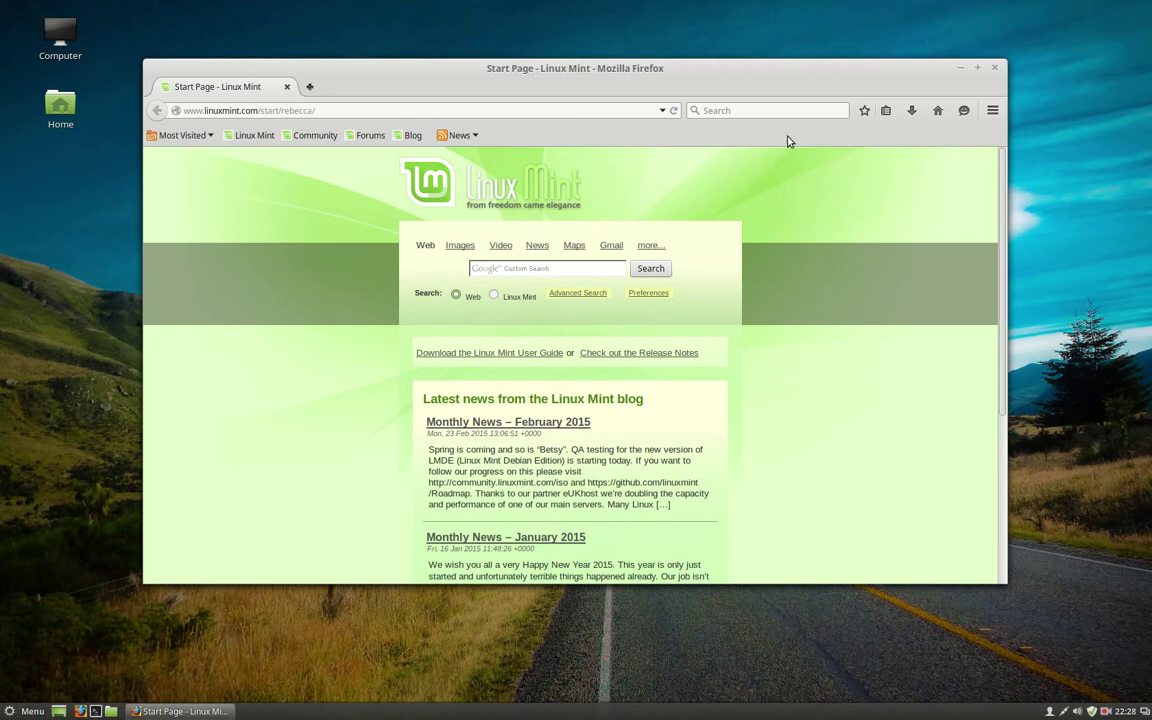
Go to google.be in place of the Linux Mint start page.
left_click(726, 112)
left_click(523, 111)
key("ctrl+a")
type("go")
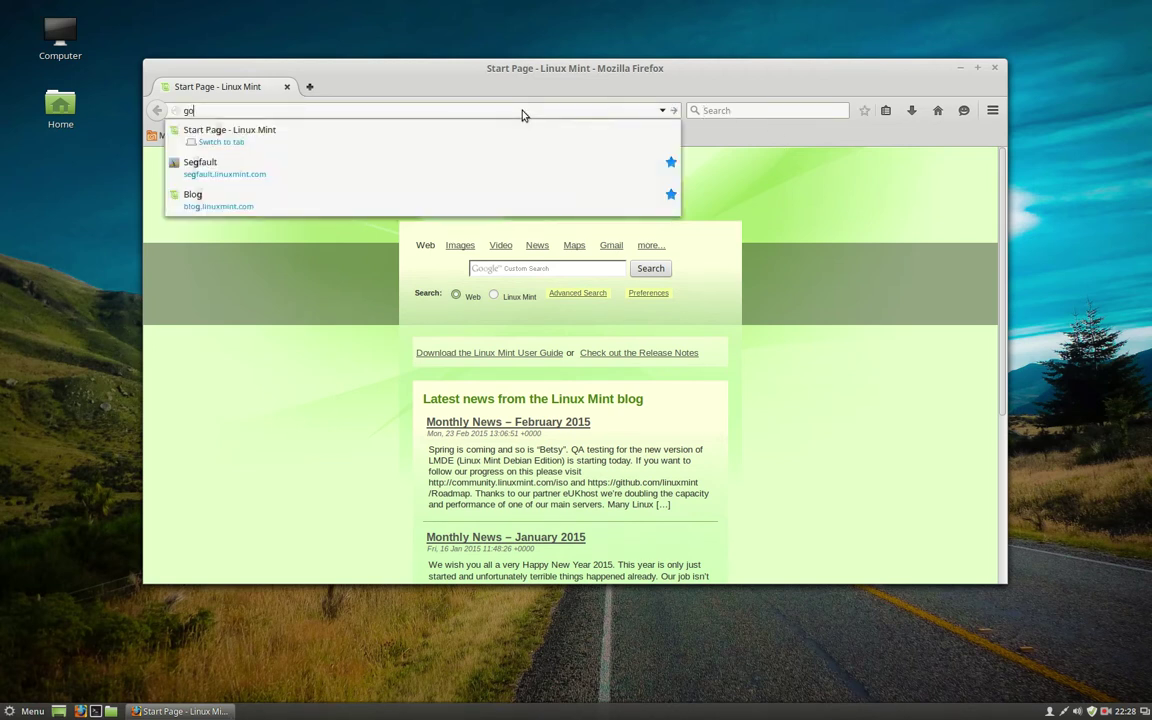
type("ogle.be")
key("Return")
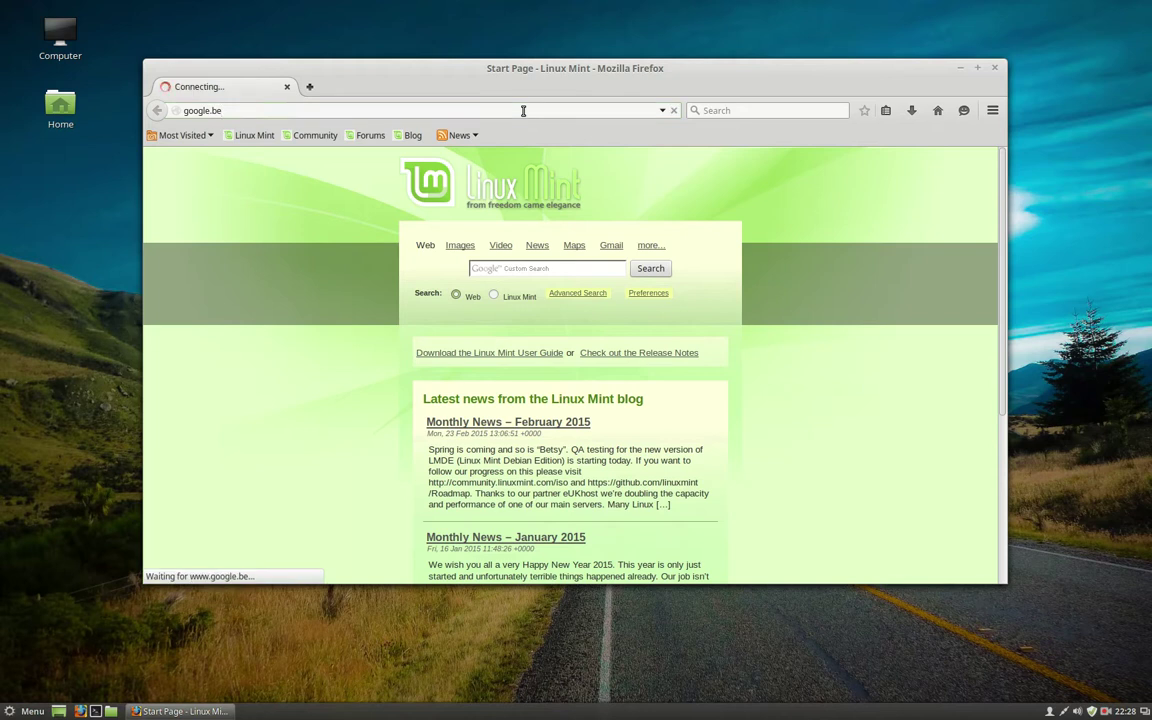
Search Google for "install grub customizer" and open the Launchpad PPA for Grub Customizer result.
type("i")
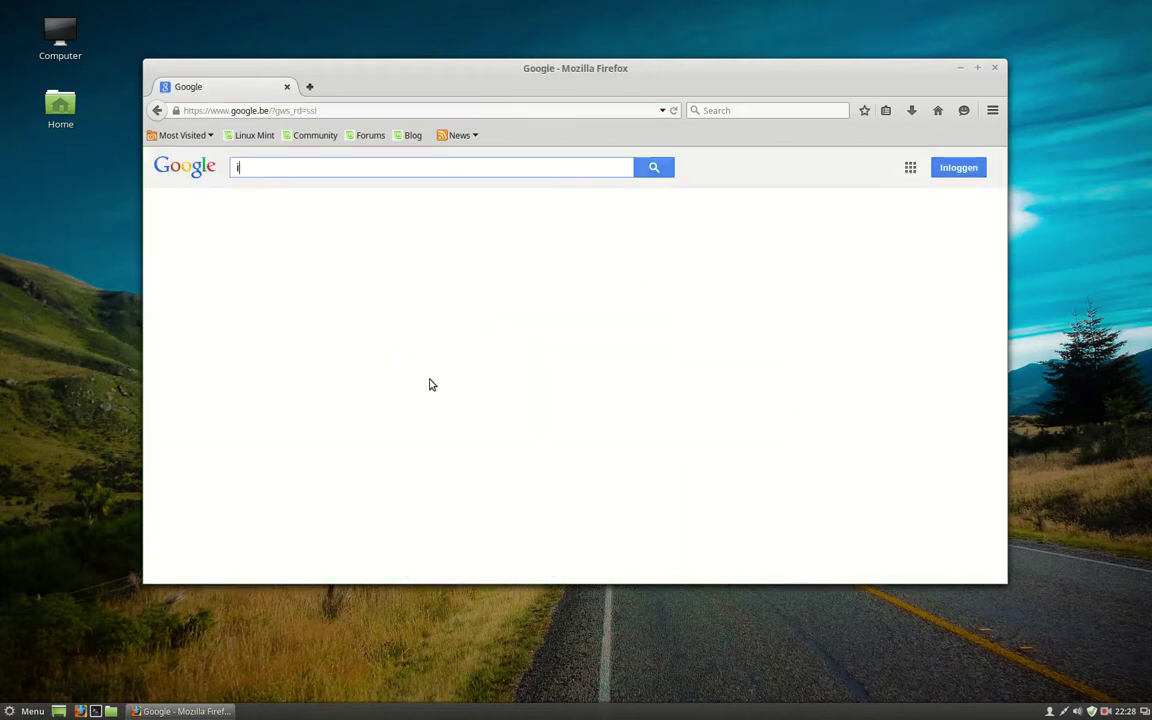
type("nstall grub cu")
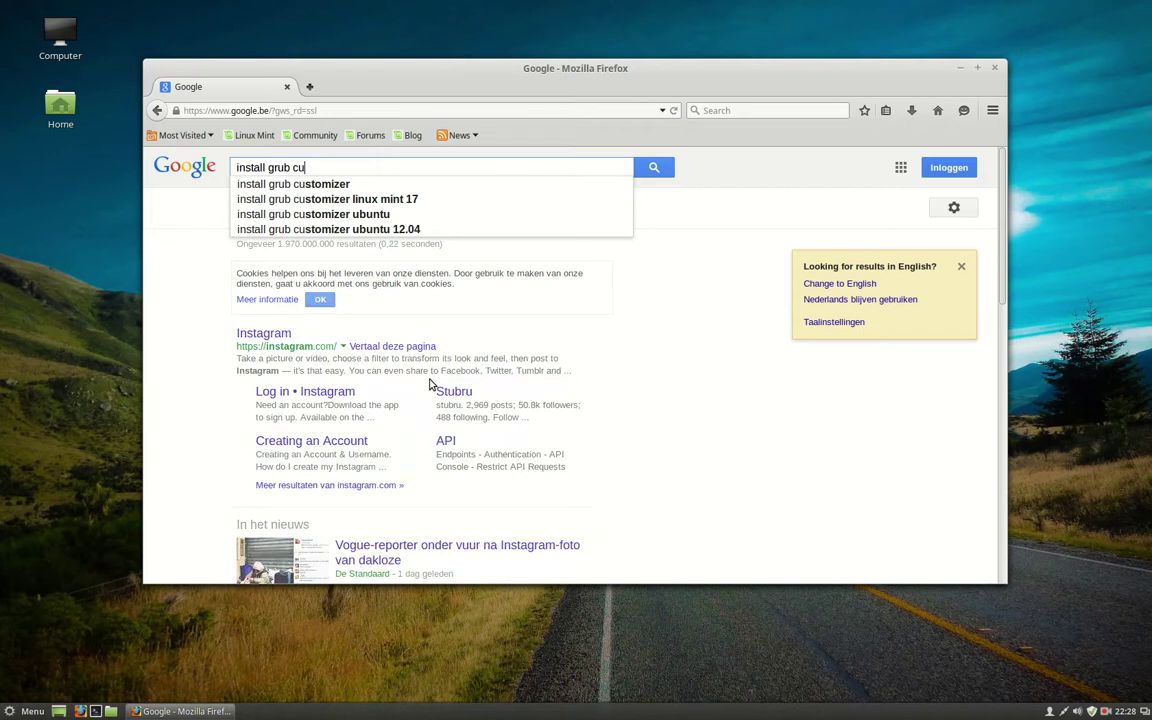
key("Down")
key("Return")
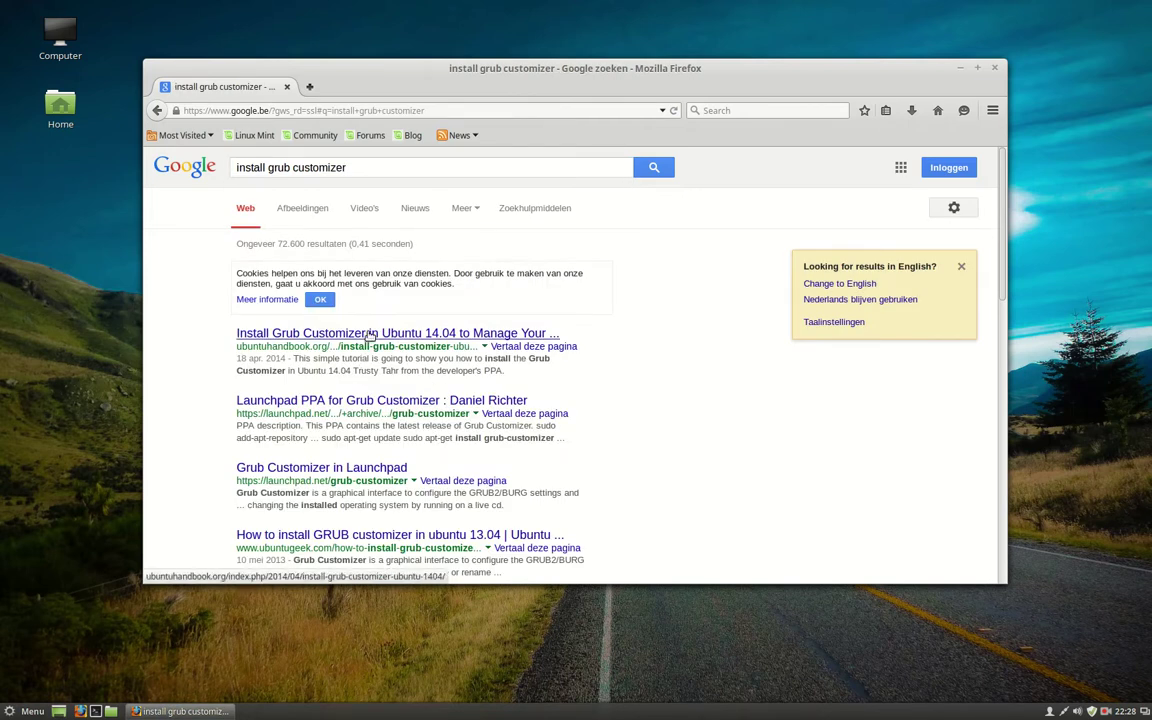
left_click(430, 404)
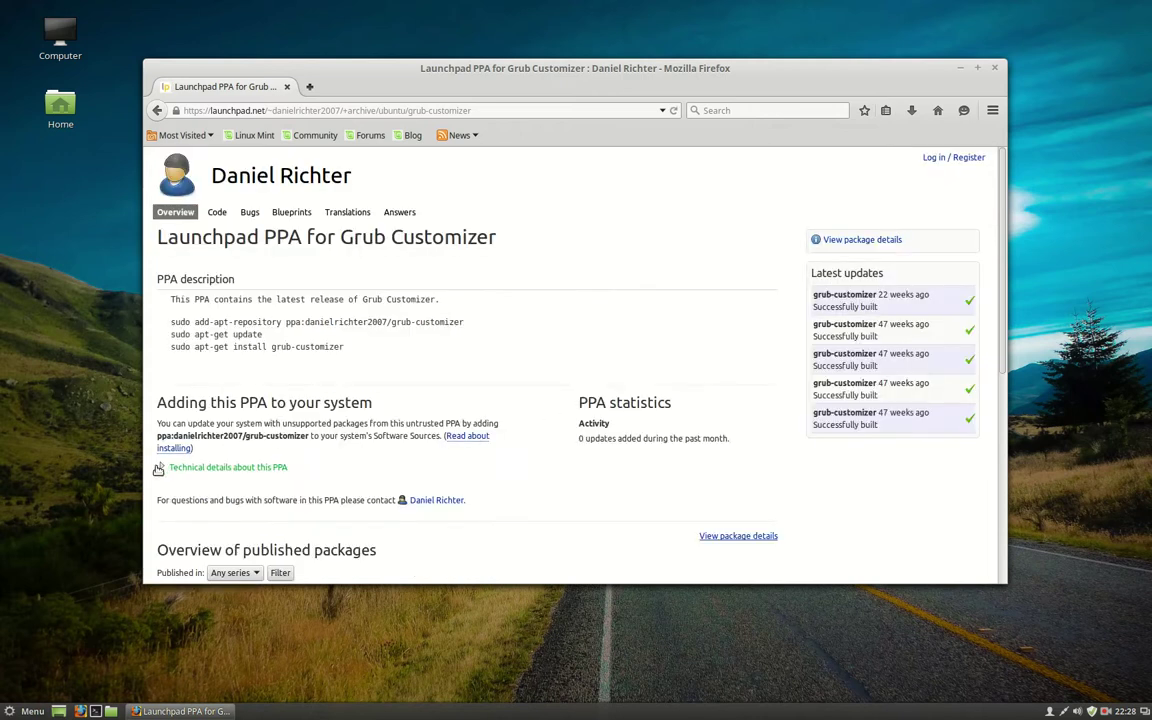
Expand the technical details about the PPA and display its sources.list entries for Trusty (14.04).
left_click(258, 467)
scroll(562, 433, "down", 2)
scroll(562, 433, "down", 3)
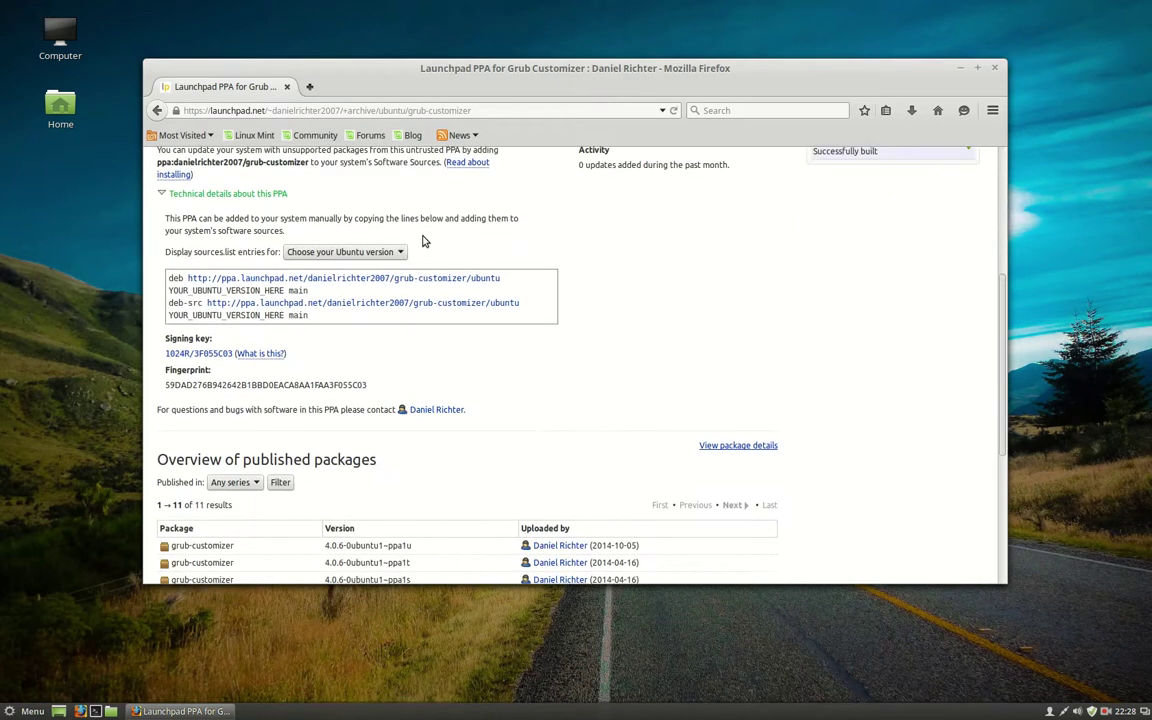
left_click(360, 252)
left_click(350, 288)
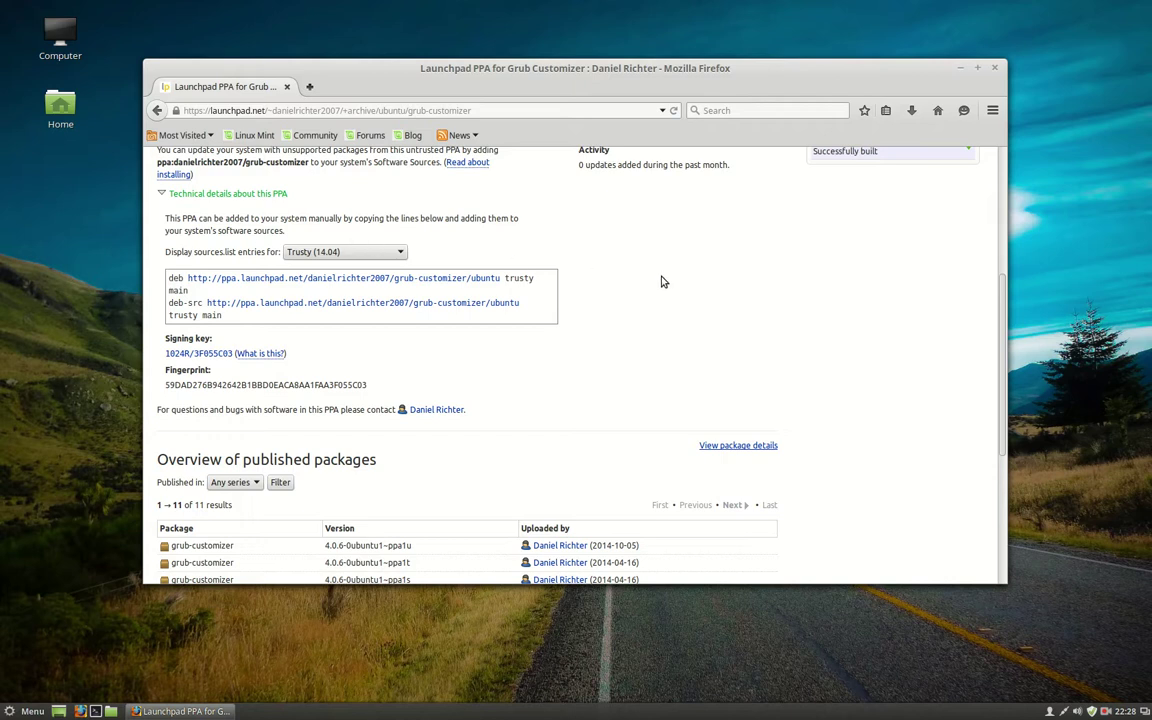
Open the "Read about installing" help and read through its terminal instructions for adding a PPA with add-apt-repository.
scroll(590, 268, "up", 2)
left_click(468, 283)
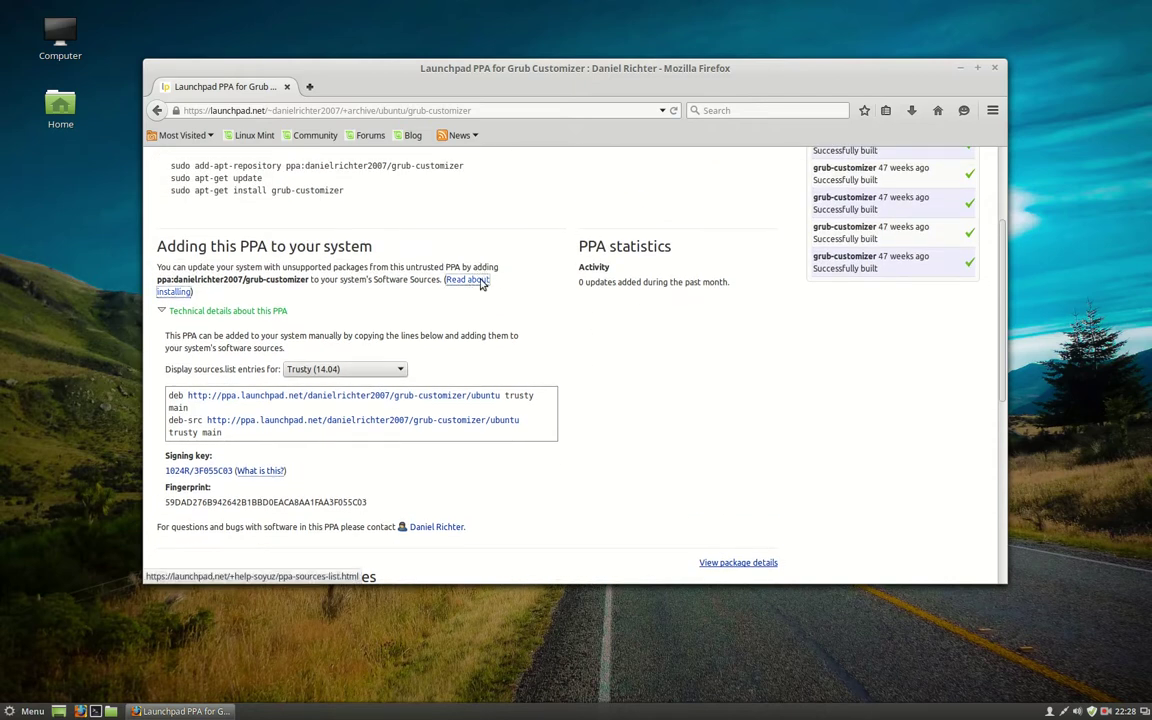
scroll(508, 390, "down", 2)
scroll(508, 390, "down", 3)
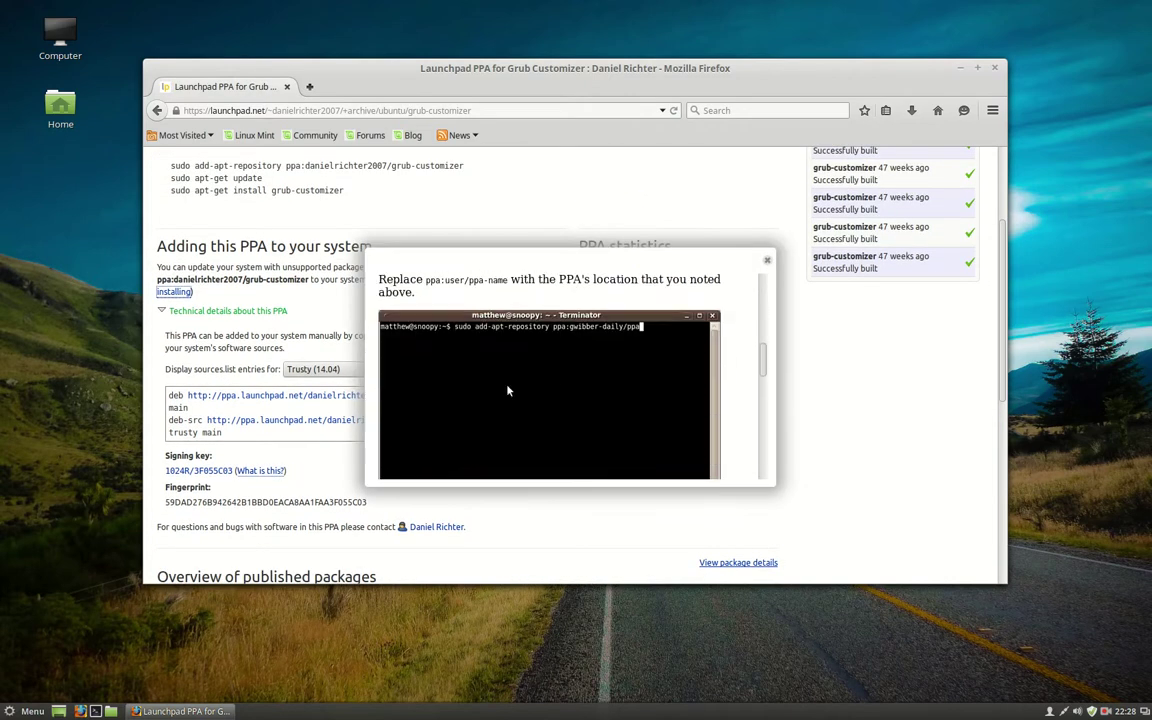
scroll(496, 355, "up", 2)
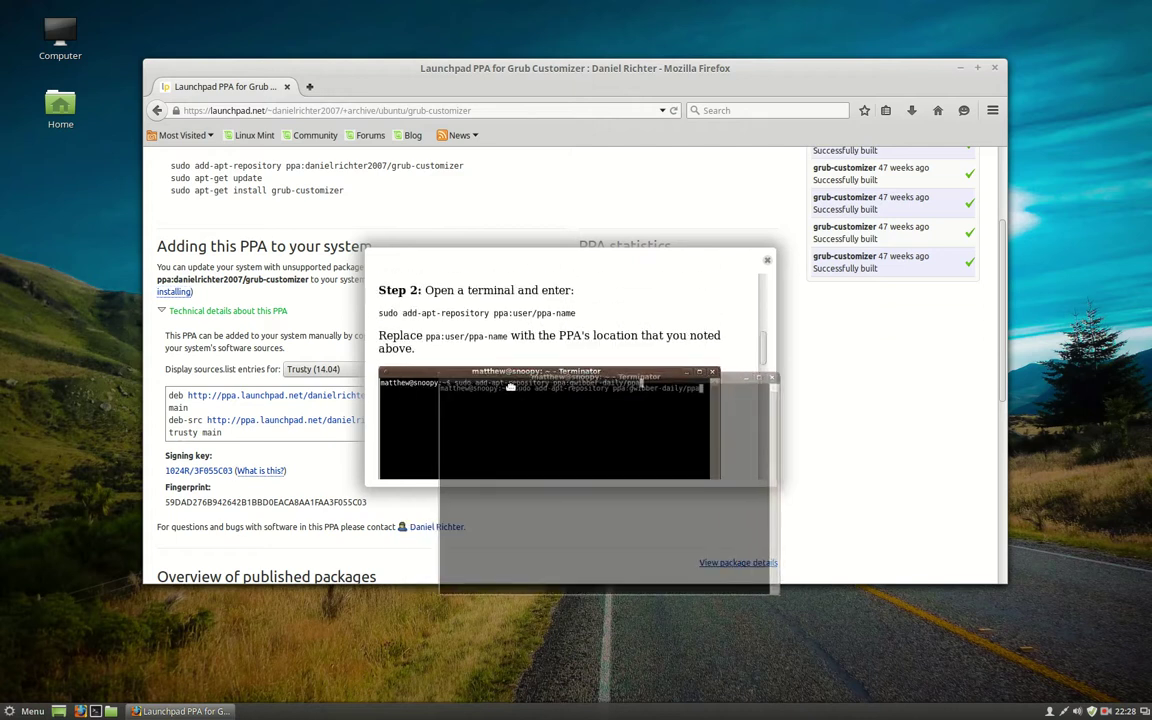
scroll(510, 400, "down", 3)
scroll(520, 405, "down", 3)
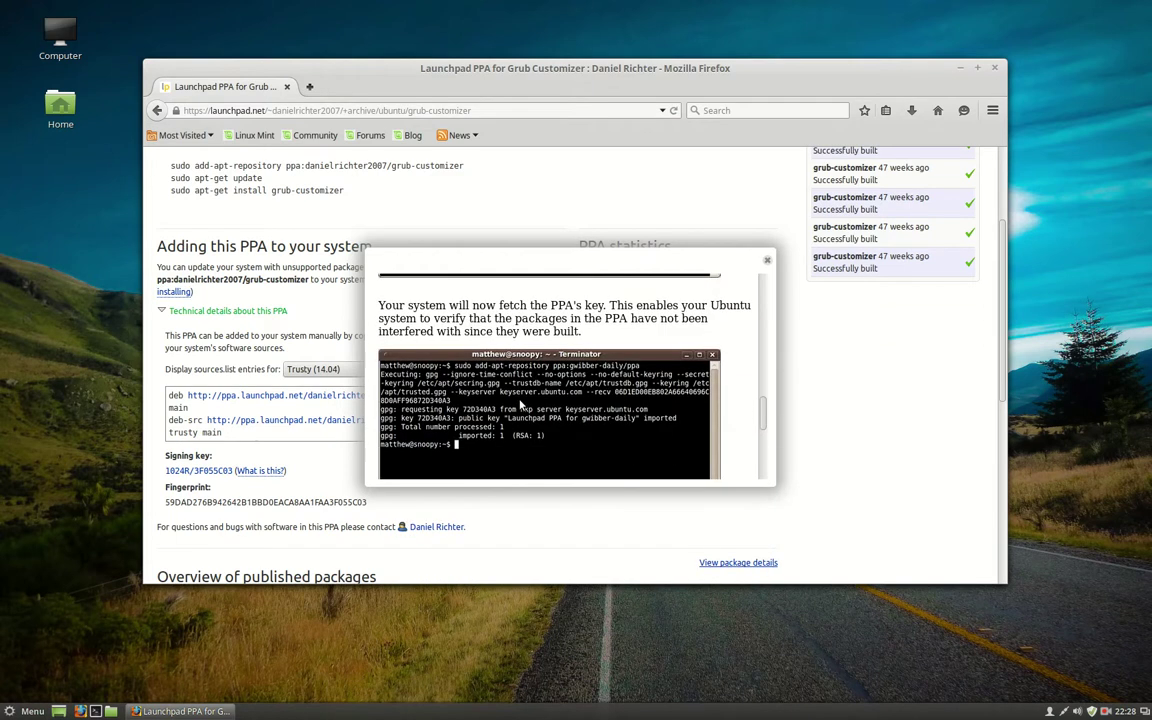
scroll(520, 405, "down", 2)
scroll(520, 405, "up", 5)
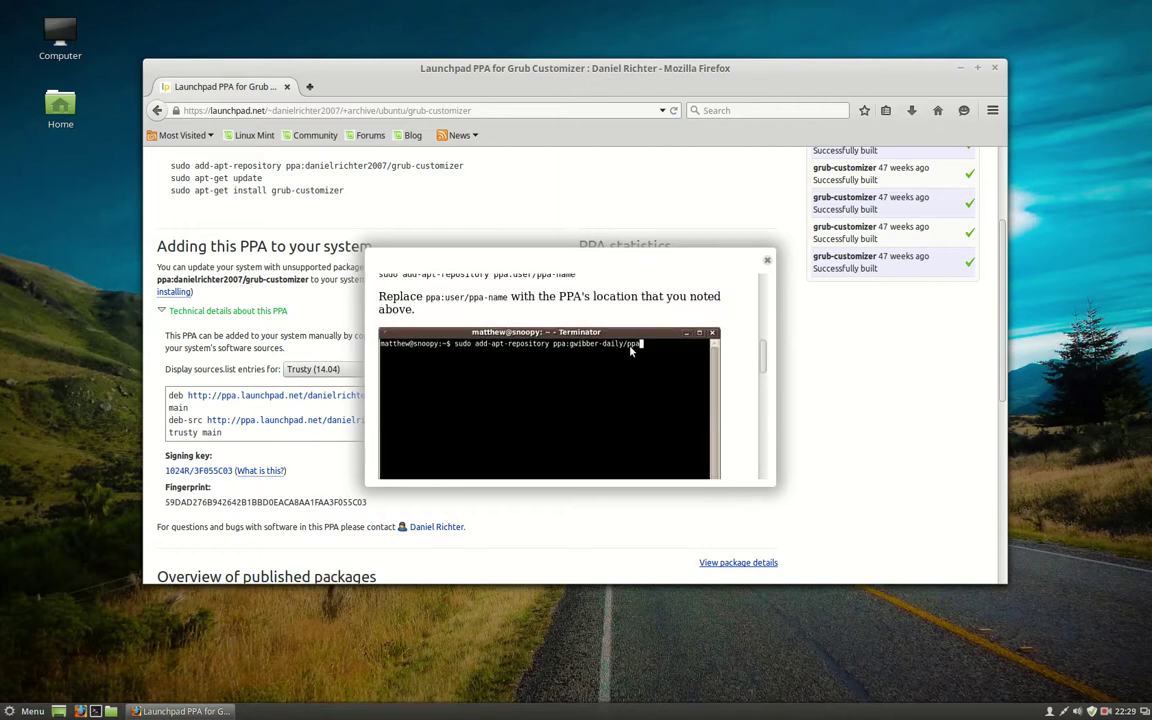
scroll(575, 290, "up", 5)
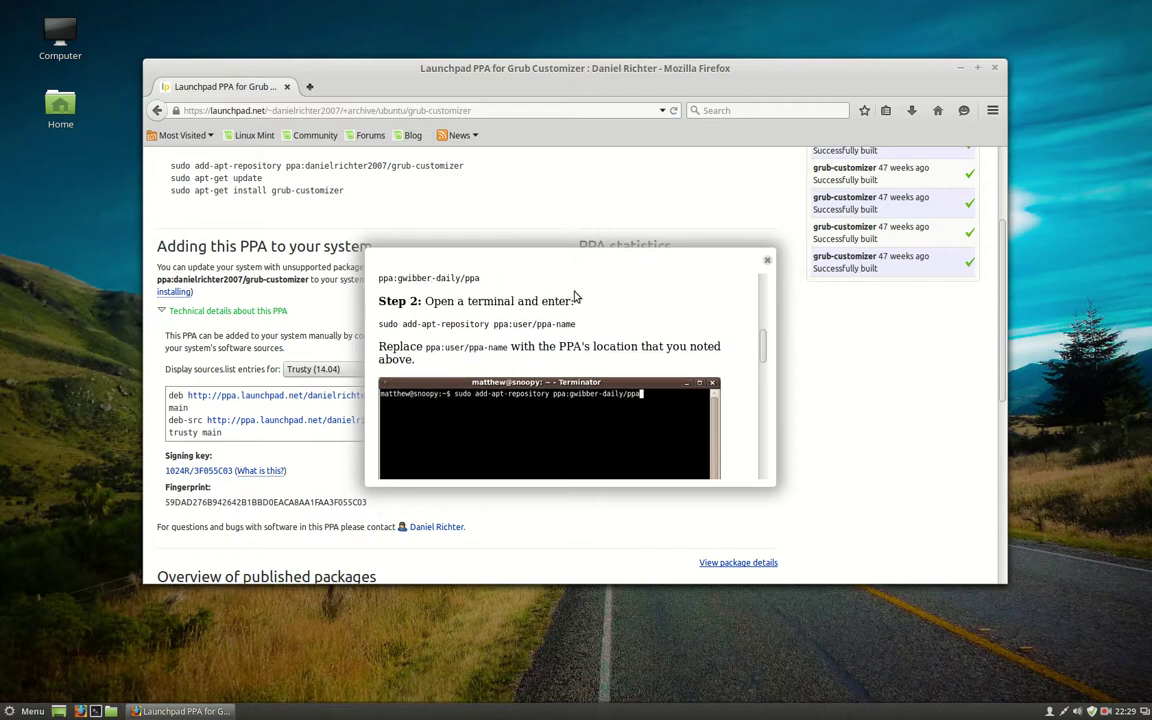
scroll(564, 318, "up", 2)
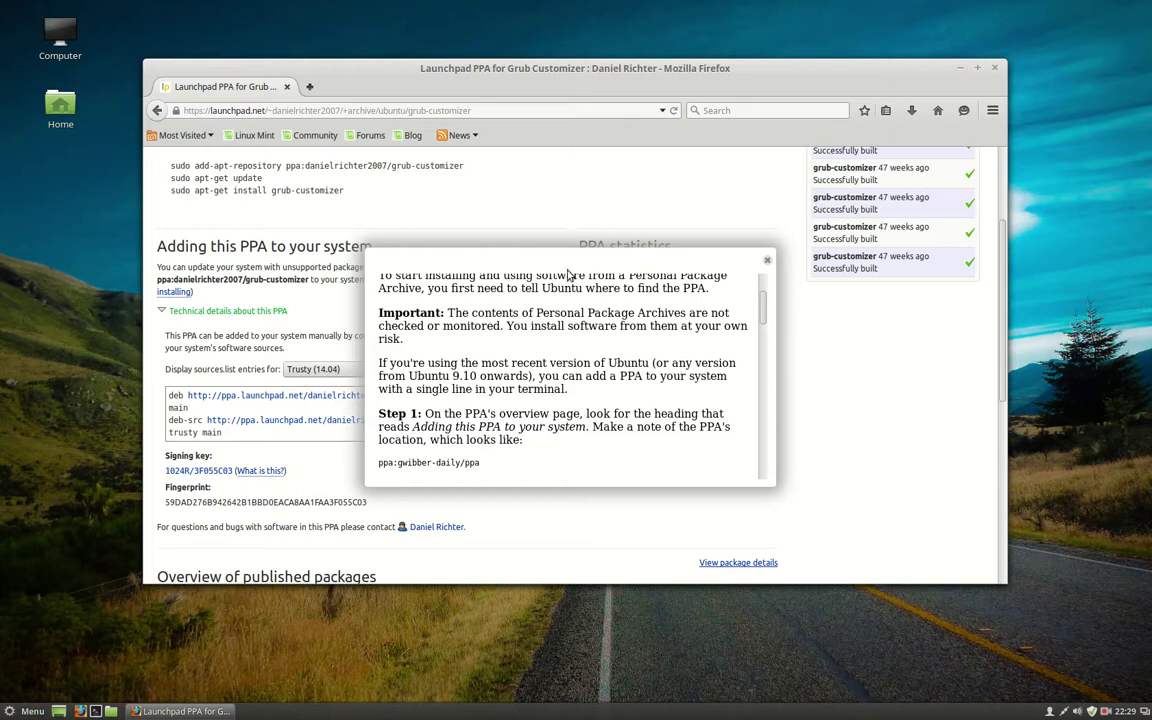
scroll(559, 343, "down", 3)
scroll(559, 343, "down", 3)
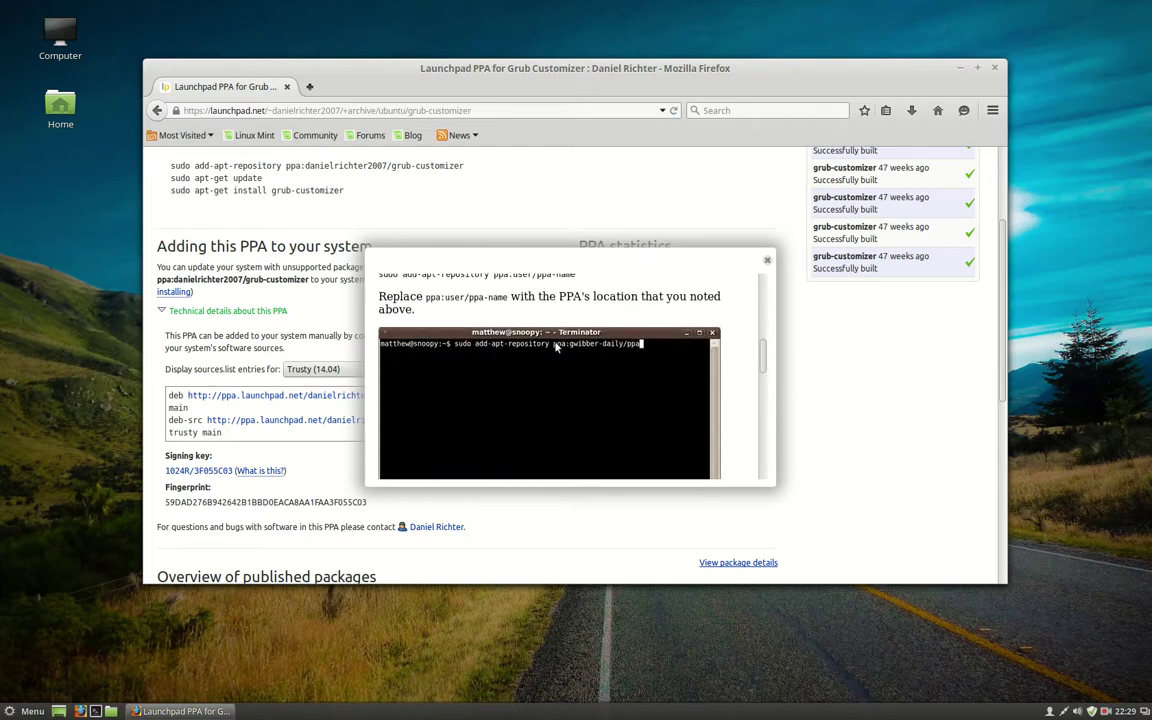
Open a terminal over the browser and reduce its Default profile's transparent background shading to a little over half.
key("ctrl+alt+t")
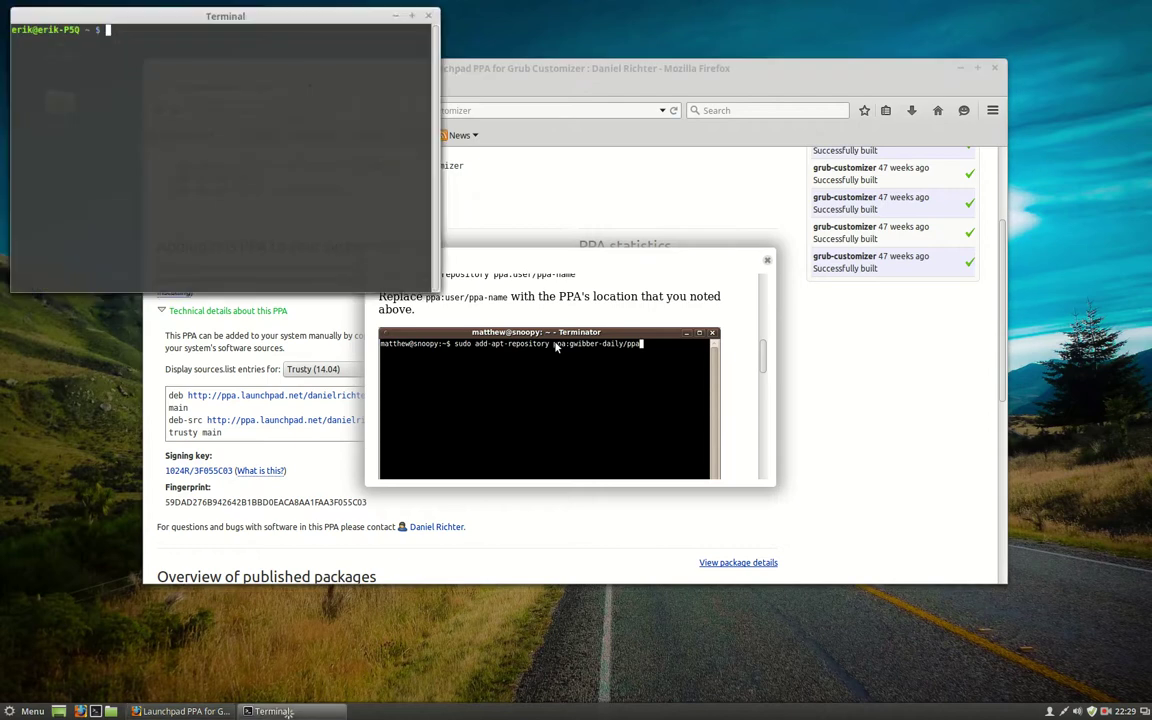
left_click_drag(275, 27, 587, 205)
right_click(621, 372)
mouse_move(700, 486)
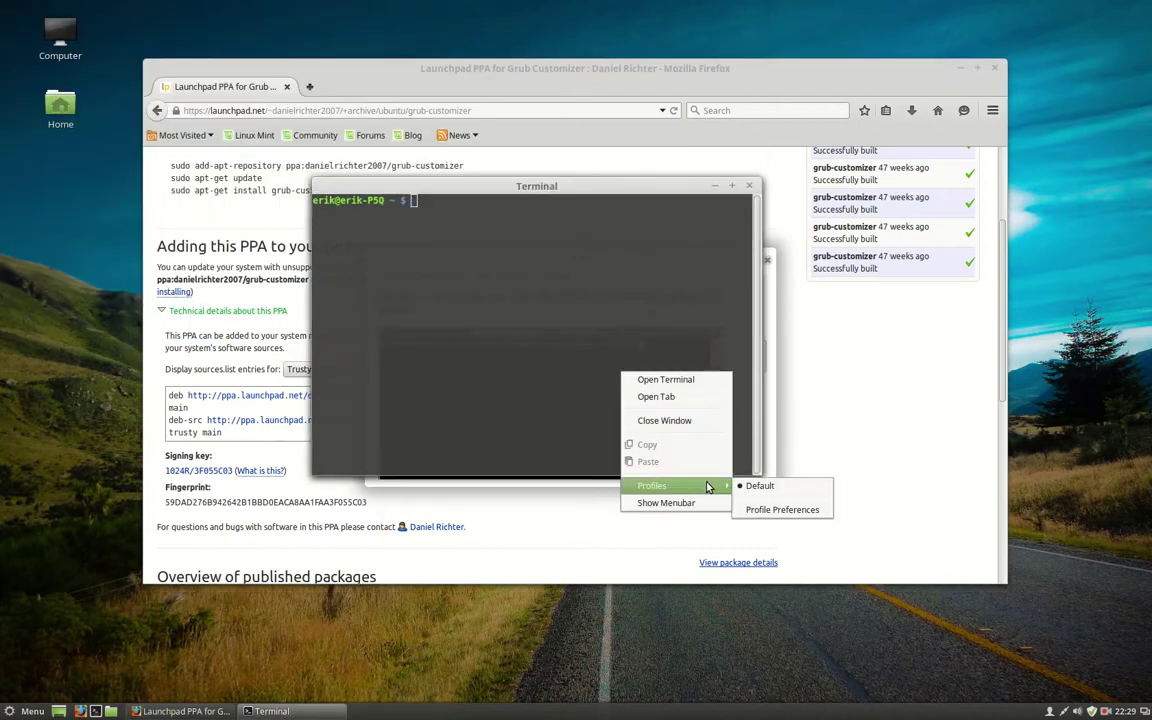
left_click(778, 513)
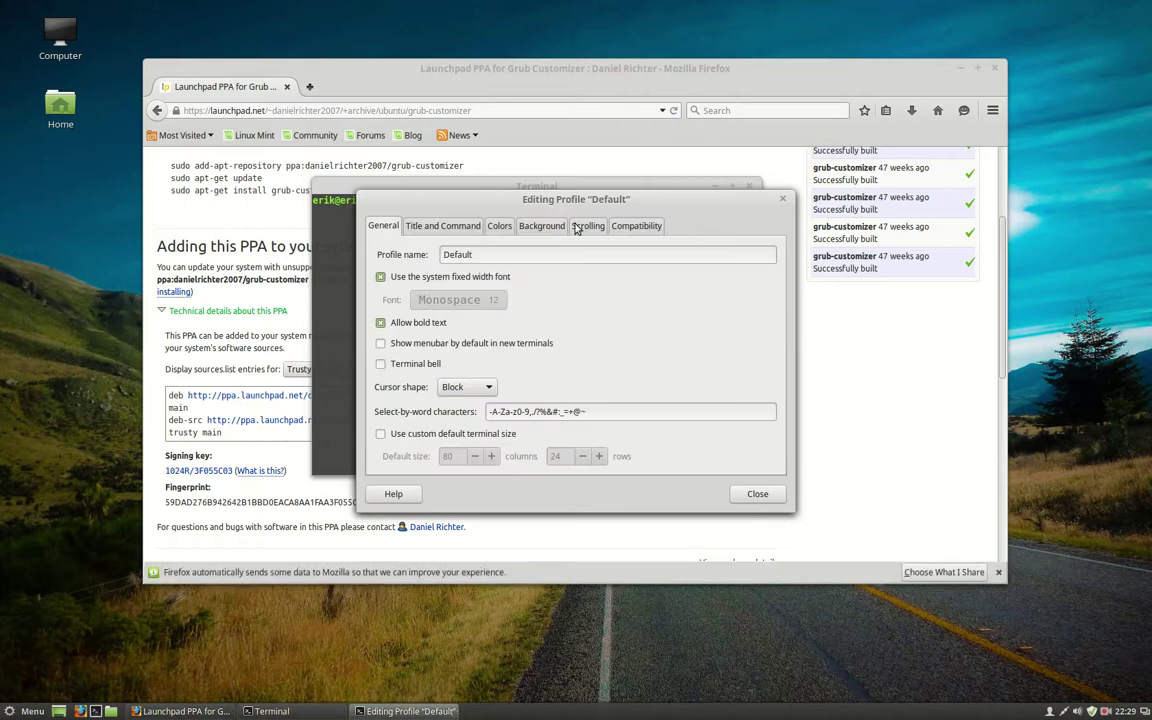
left_click(541, 225)
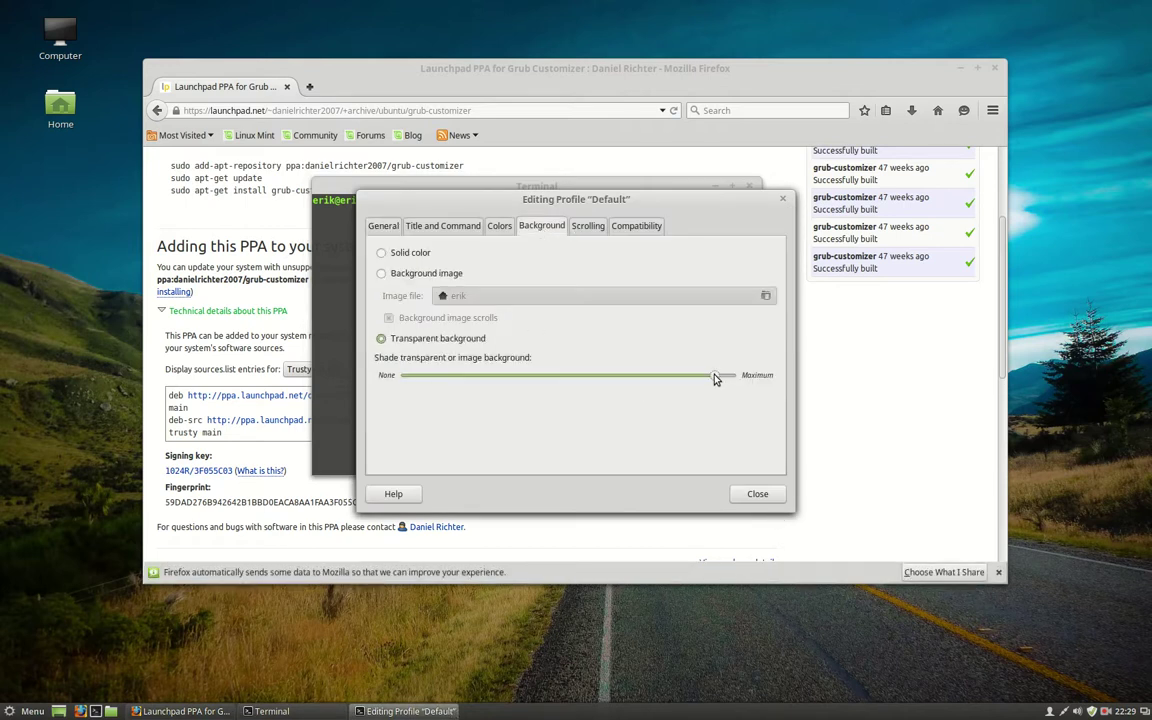
left_click_drag(714, 375, 599, 373)
left_click(760, 496)
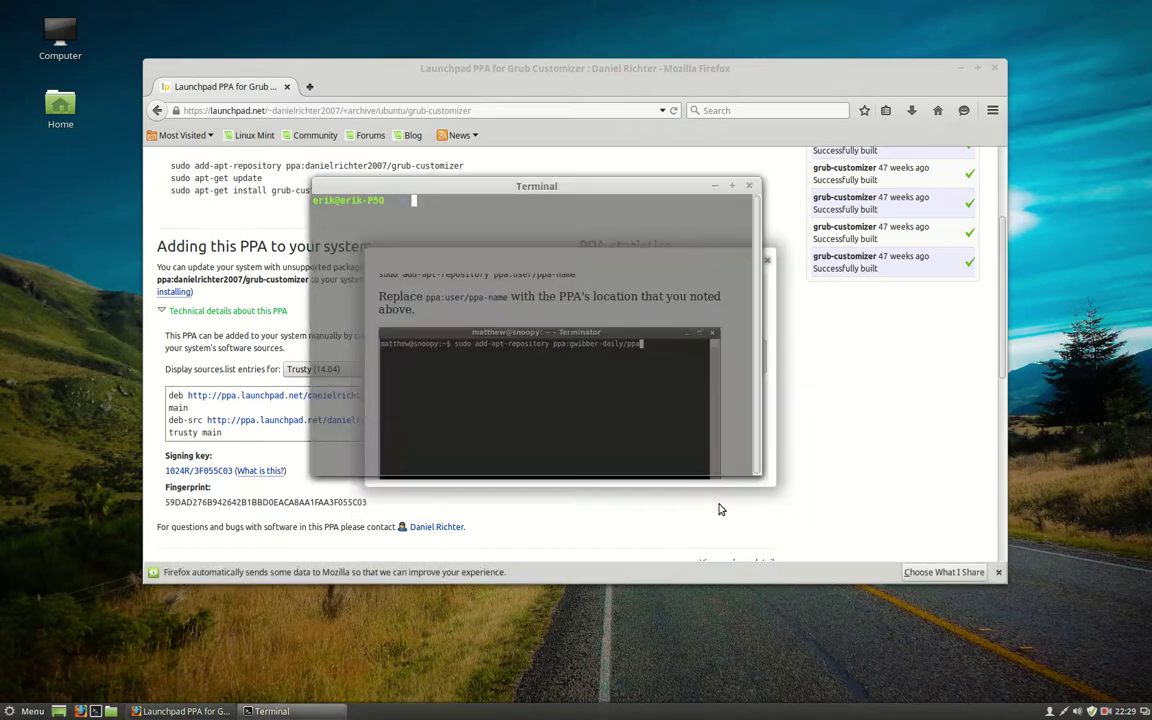
Place the terminal just below the help's example command and enter sudo add-apt-repository ppa: at its prompt.
left_click_drag(589, 195, 661, 395)
type("sudo ")
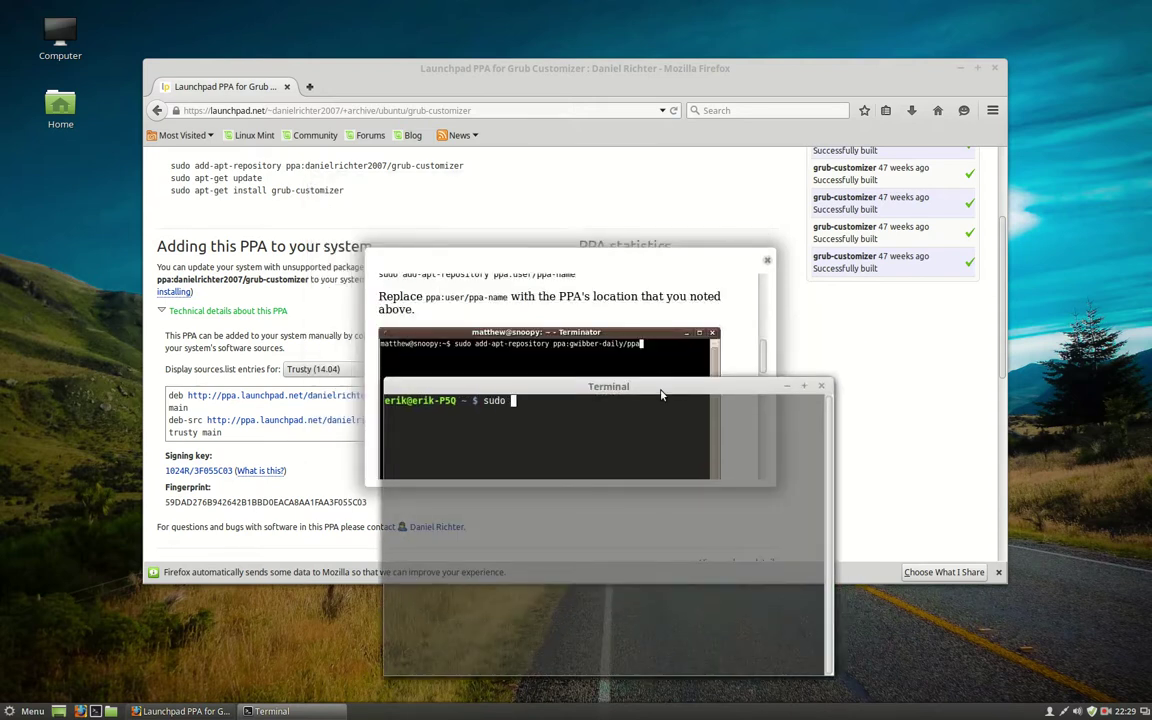
type("add-apt-re")
key("Tab")
type("ppa")
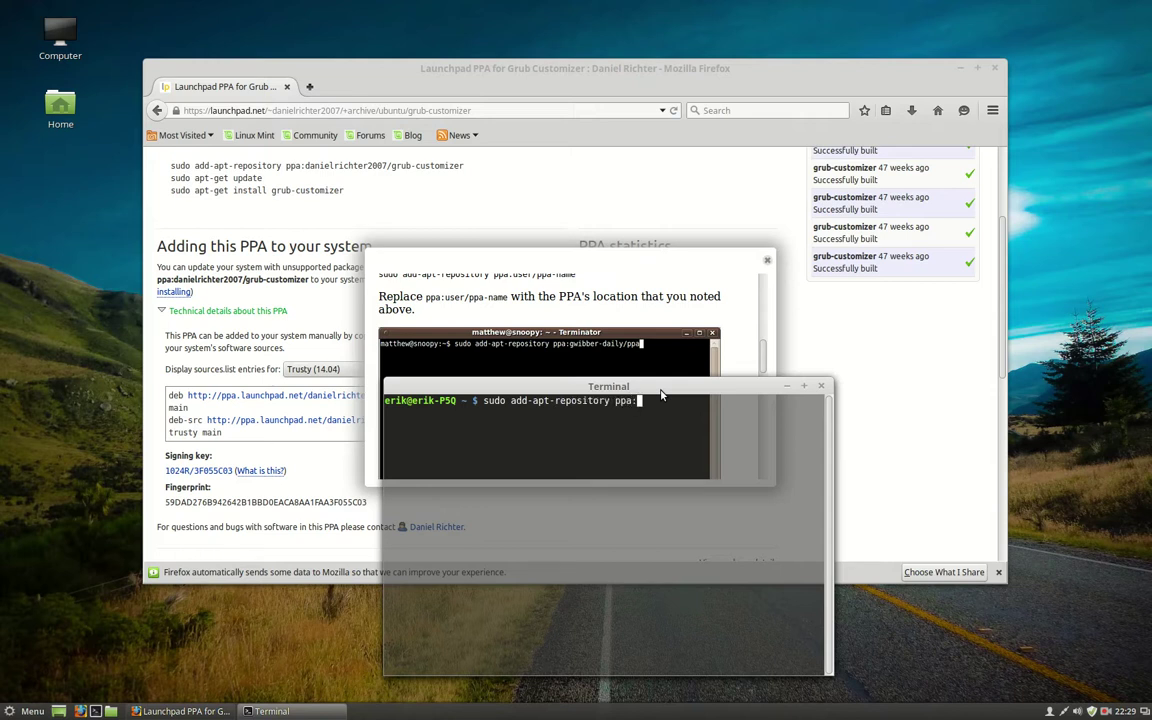
type(":")
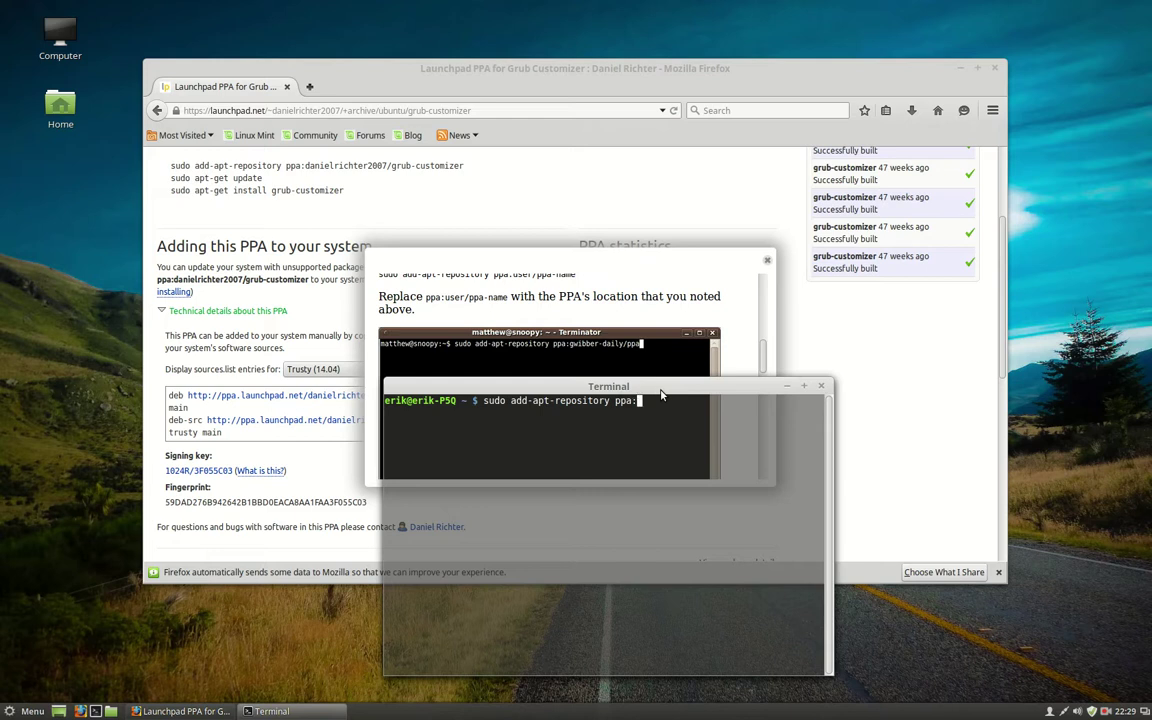